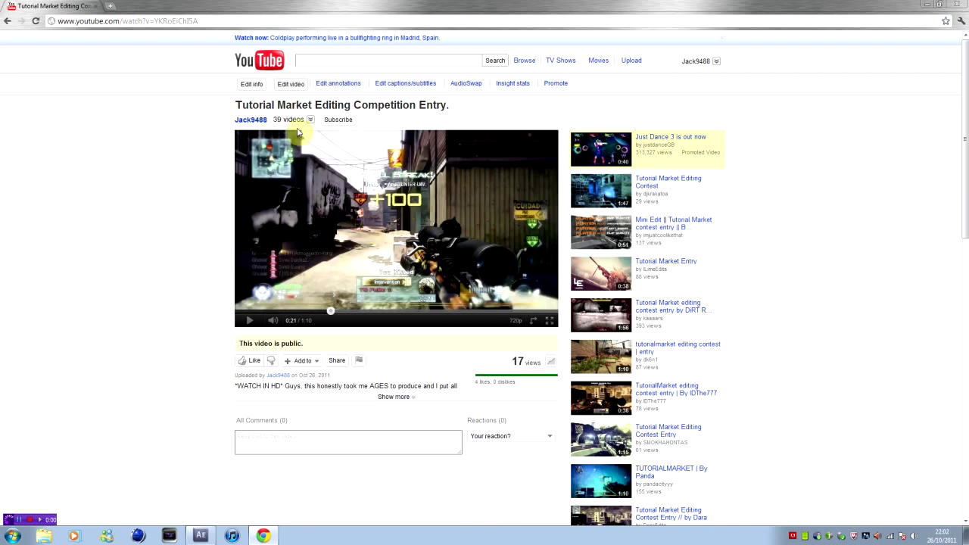
Play and scrub through the Tutorial Market Editing Competition Entry video to examine the transitions between its clips.
left_click_drag(237, 104, 452, 105)
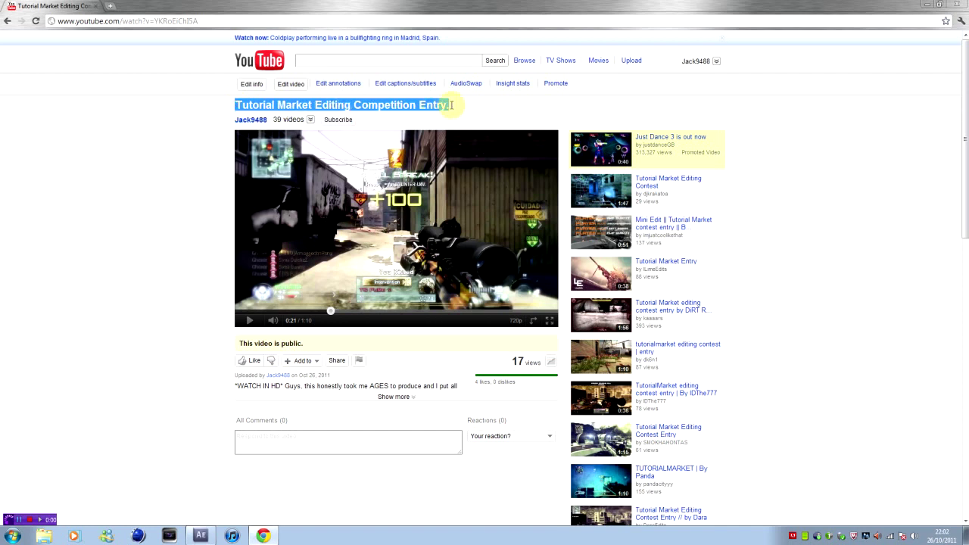
left_click(450, 106)
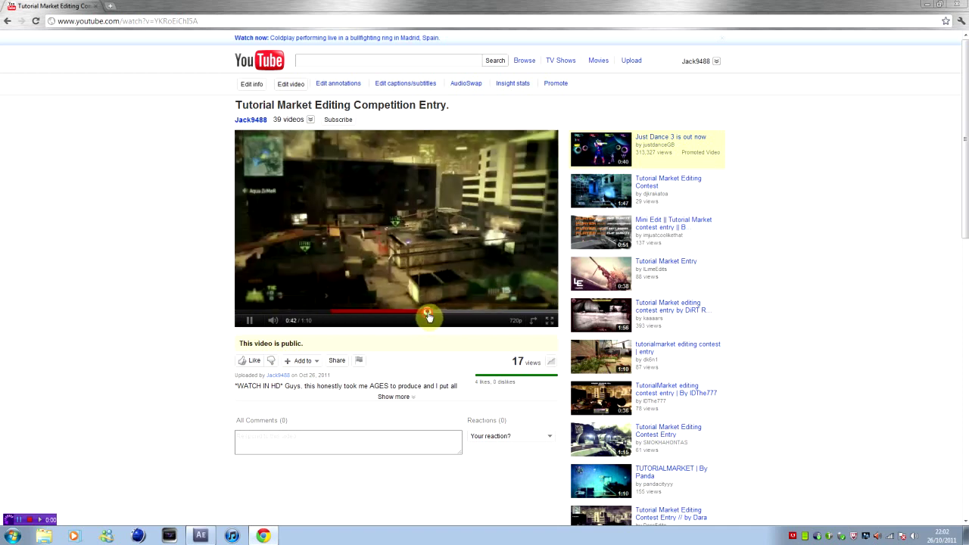
left_click(431, 312)
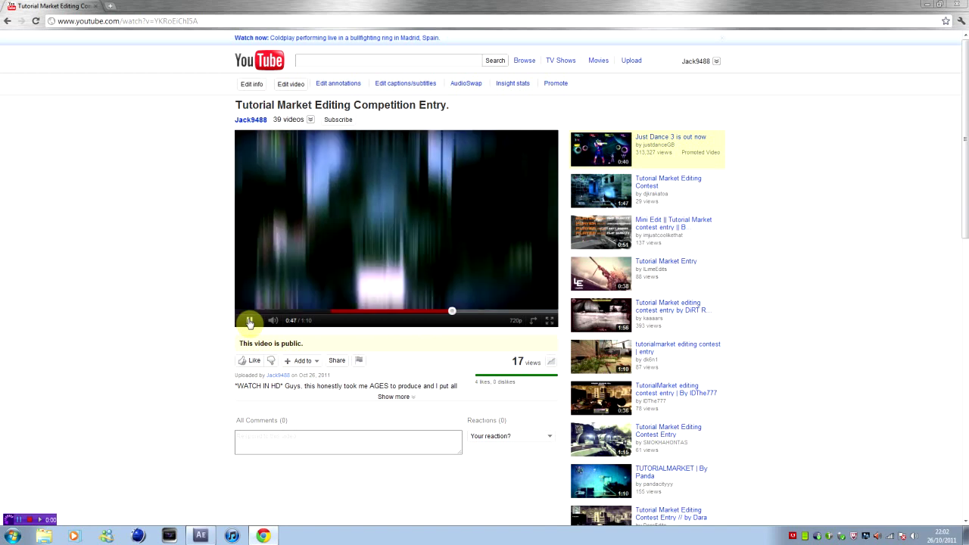
left_click(250, 320)
left_click(360, 316)
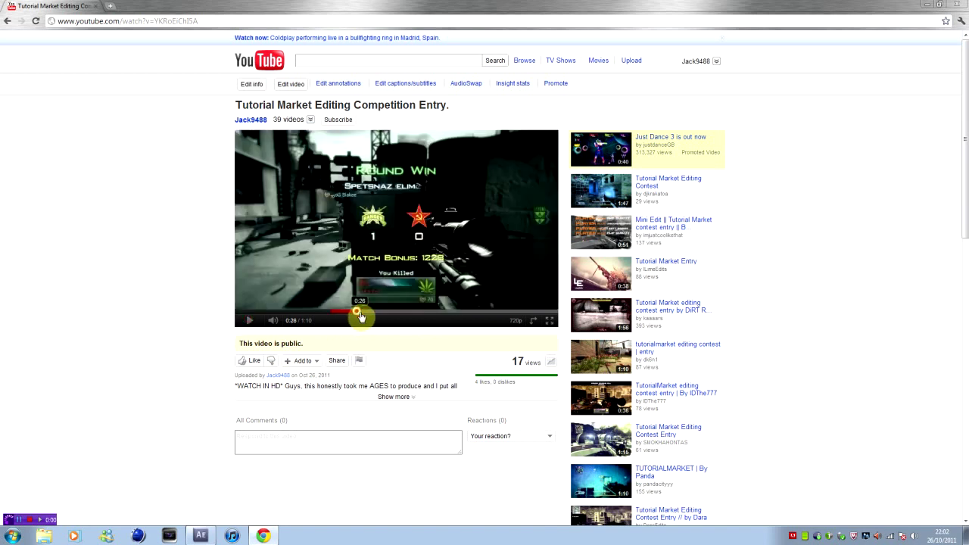
left_click(383, 312)
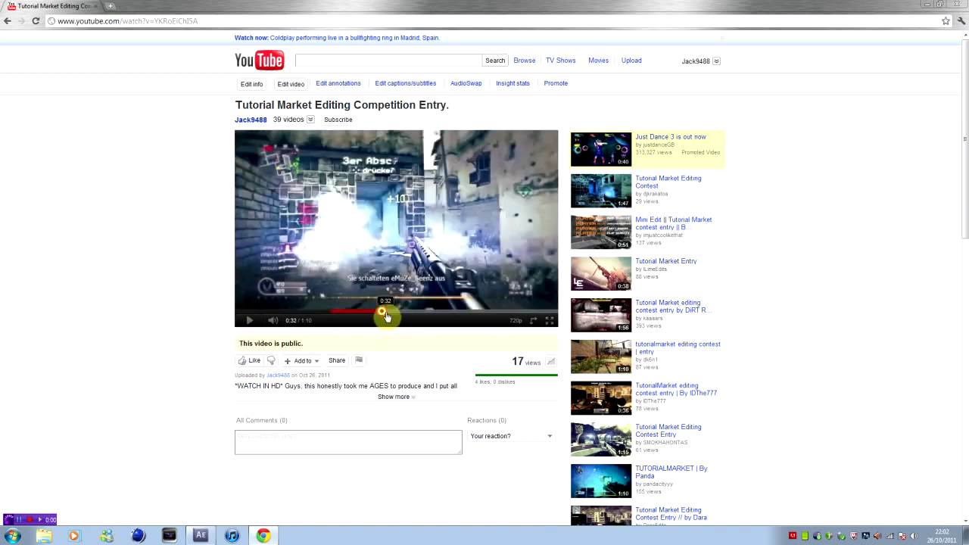
left_click(394, 311)
left_click(412, 313)
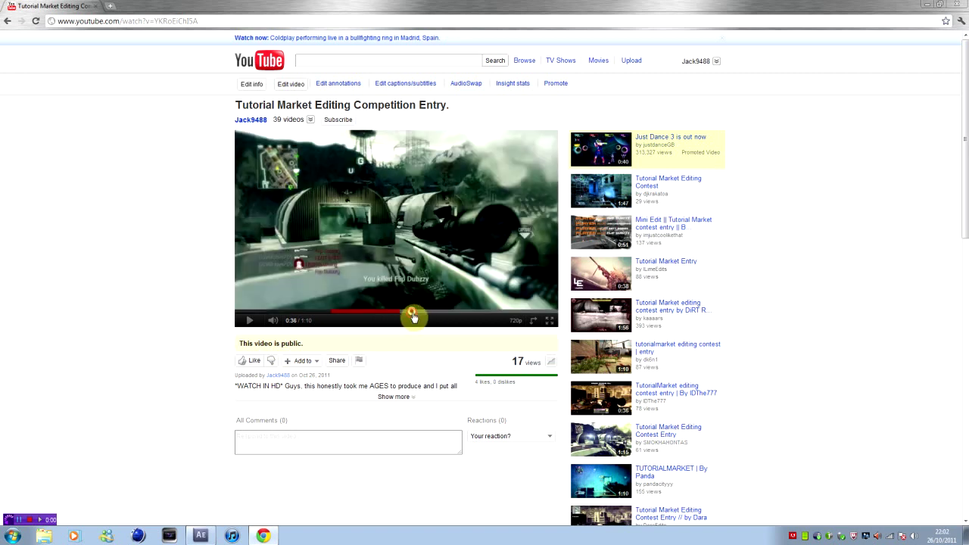
left_click(250, 321)
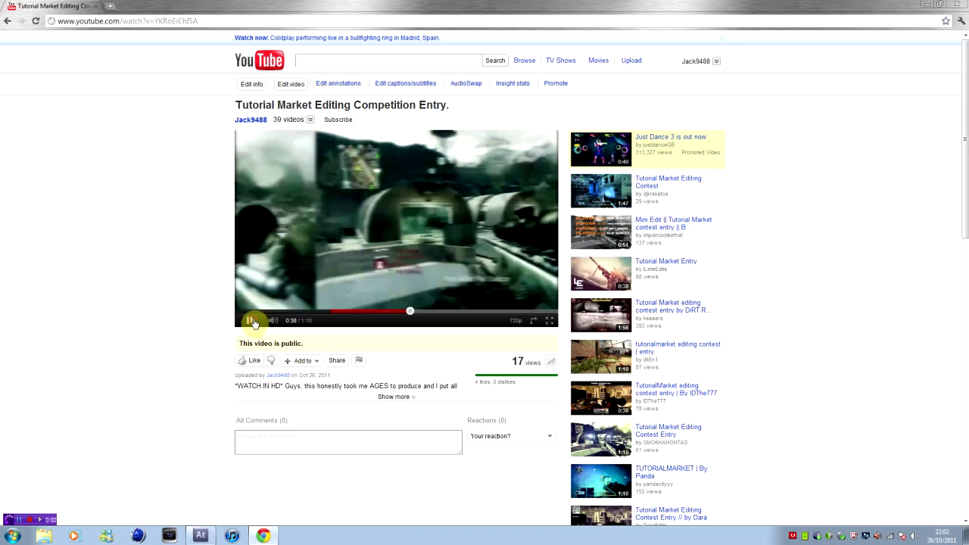
left_click(409, 311)
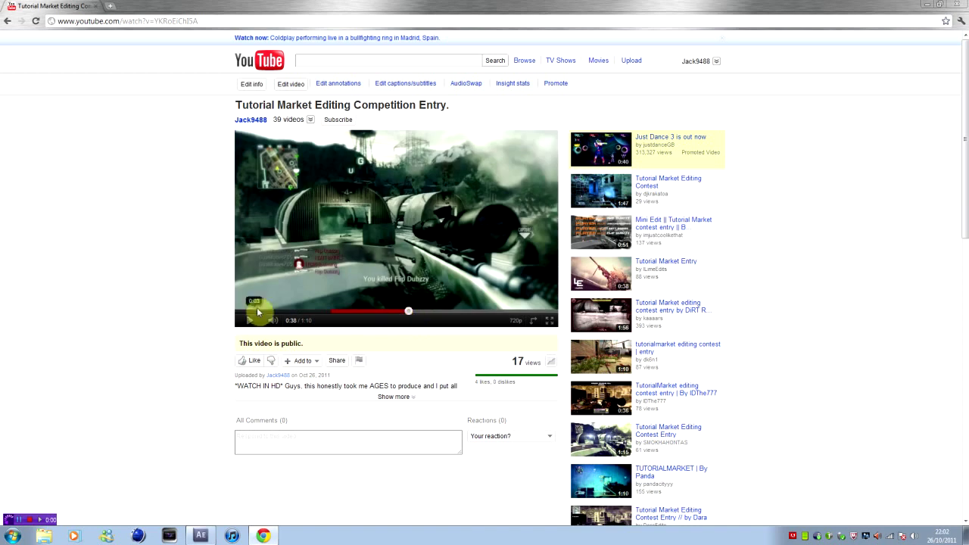
left_click(250, 320)
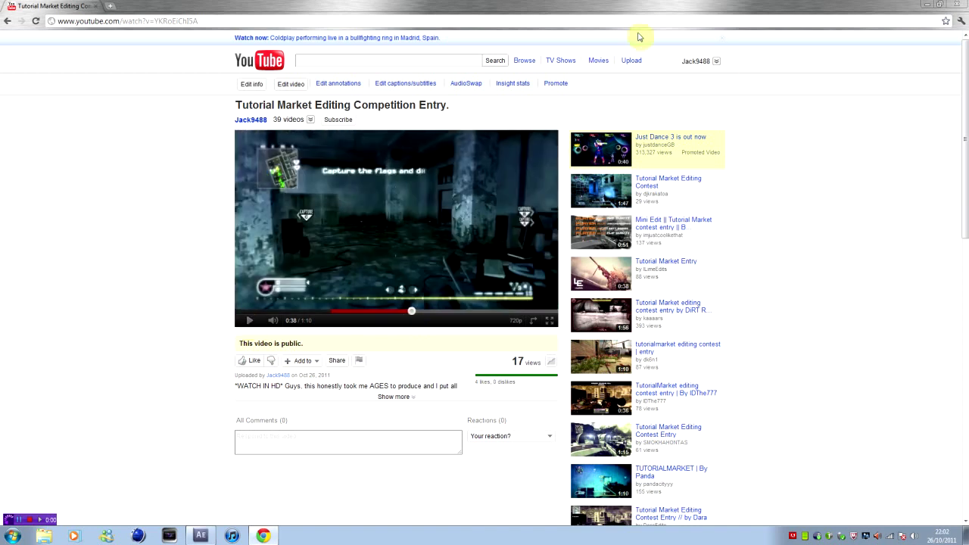
Switch to After Effects and examine where the Jesus cinematic clip overlaps the Cool Fuel cinematic clip around three seconds.
left_click(962, 5)
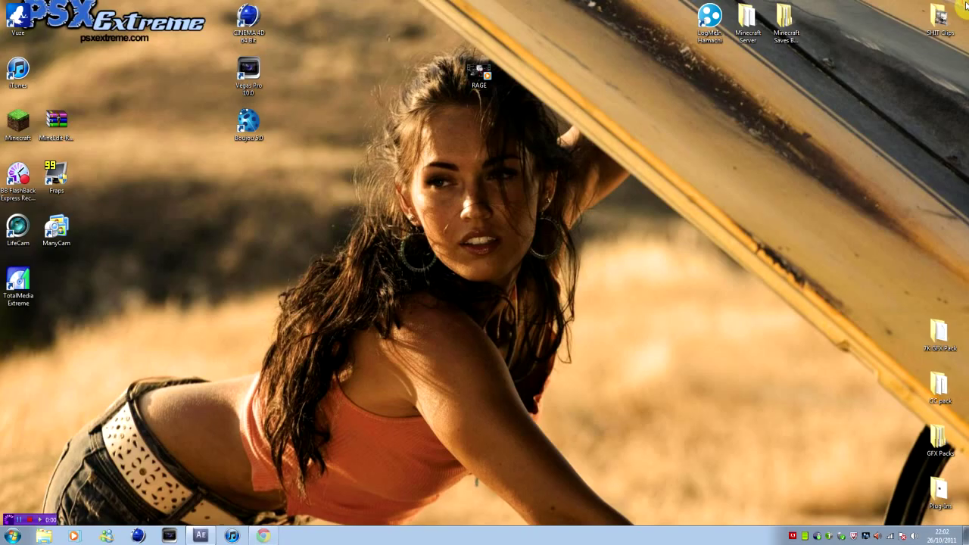
left_click(201, 536)
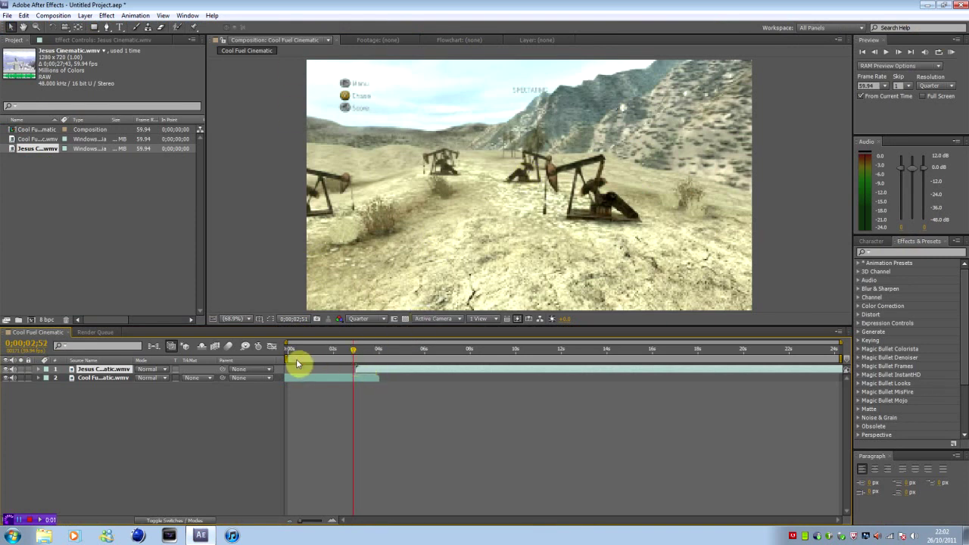
left_click_drag(296, 356, 354, 358)
left_click(344, 362)
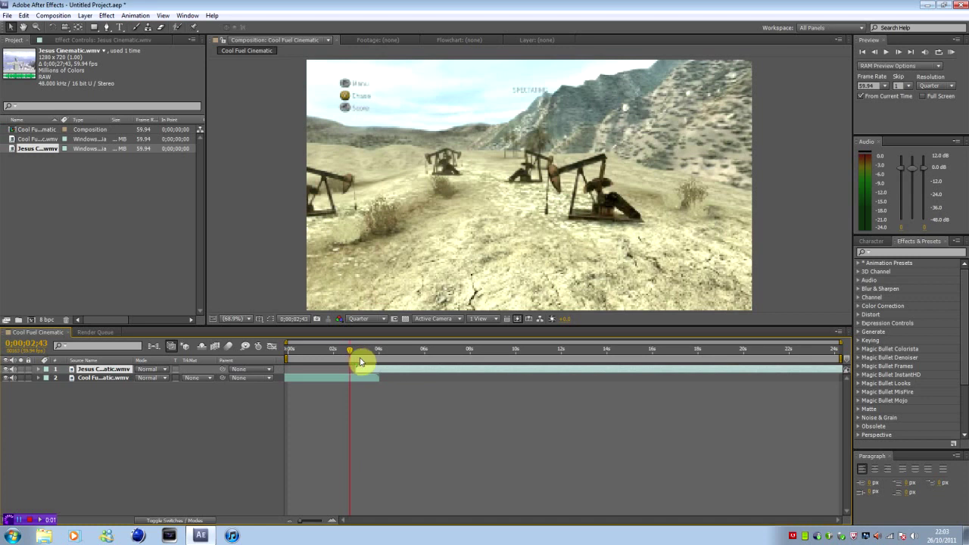
left_click(371, 379)
left_click(376, 369)
left_click(358, 360)
left_click(358, 364)
mouse_move(358, 364)
left_mouse_down()
mouse_move(379, 363)
mouse_move(346, 364)
mouse_move(361, 363)
left_mouse_up()
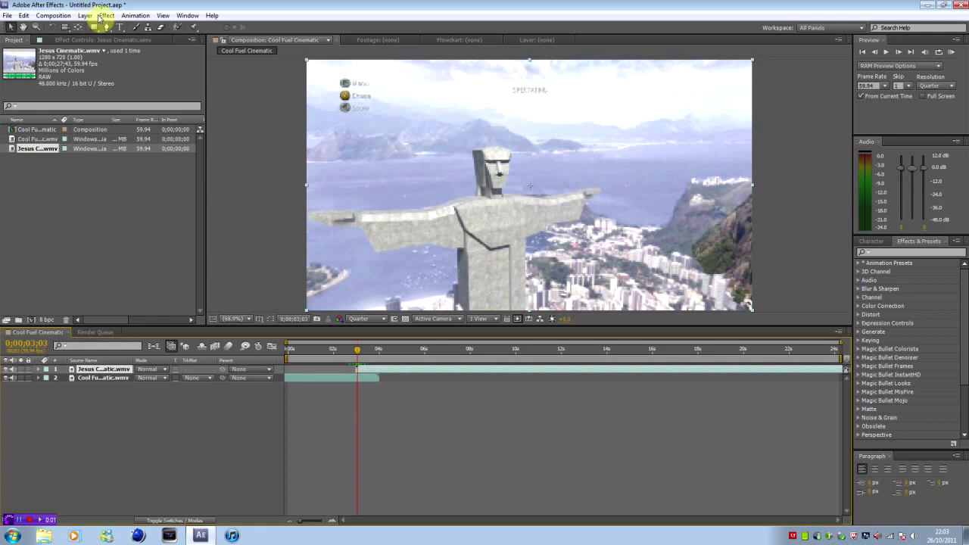
Add a new adjustment layer above the two cinematic clips.
left_click(86, 16)
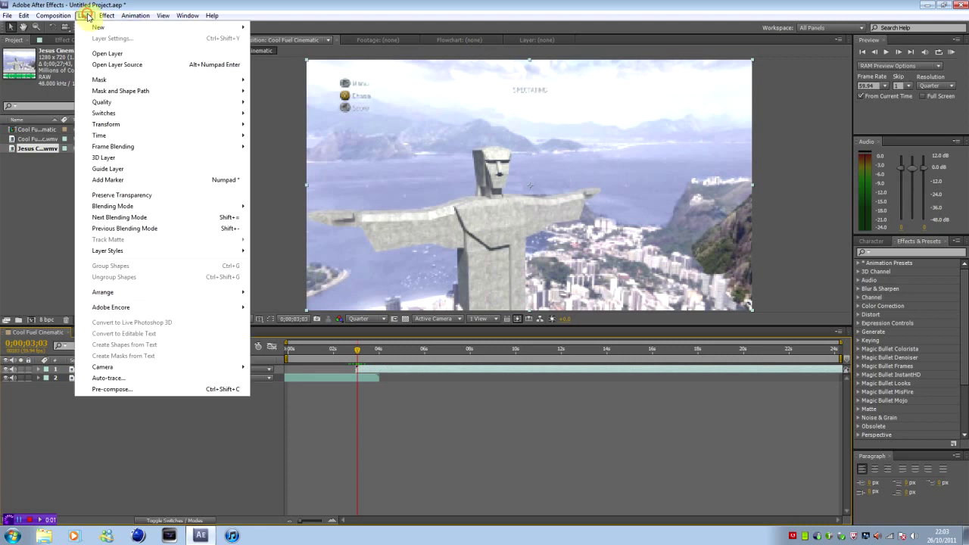
mouse_move(97, 27)
left_click(295, 96)
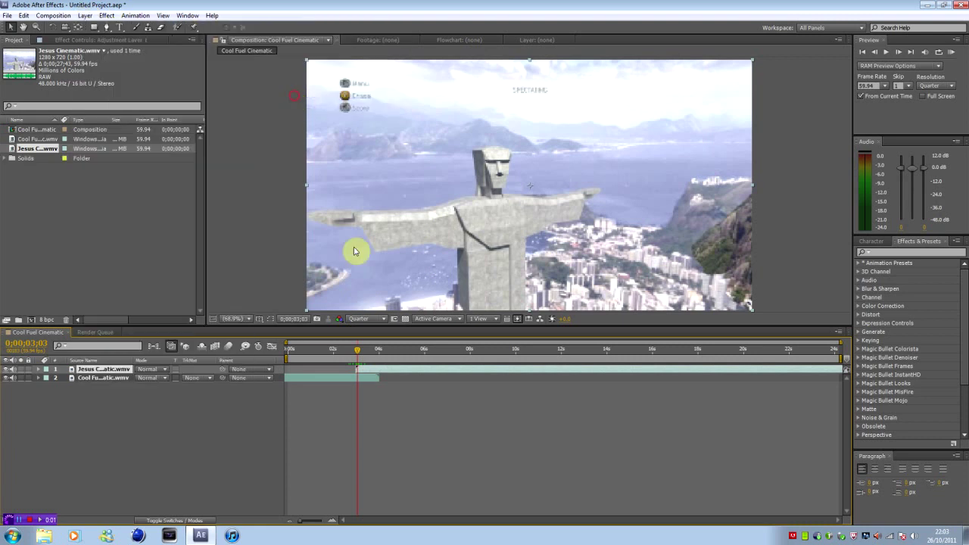
Split the adjustment layer at 0;00;02;59, where the Jesus clip starts, and delete the part before it.
left_click_drag(358, 359, 357, 360)
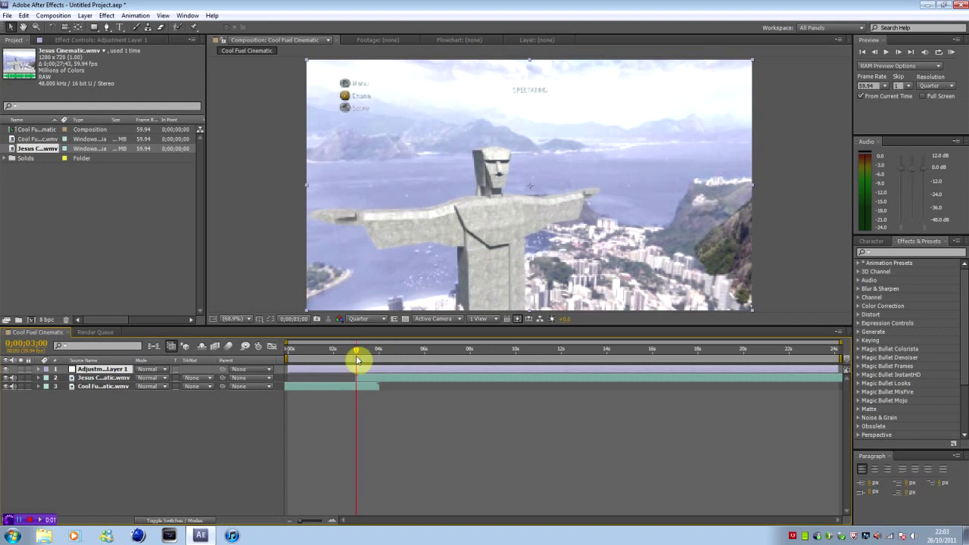
key("ctrl+shift+d")
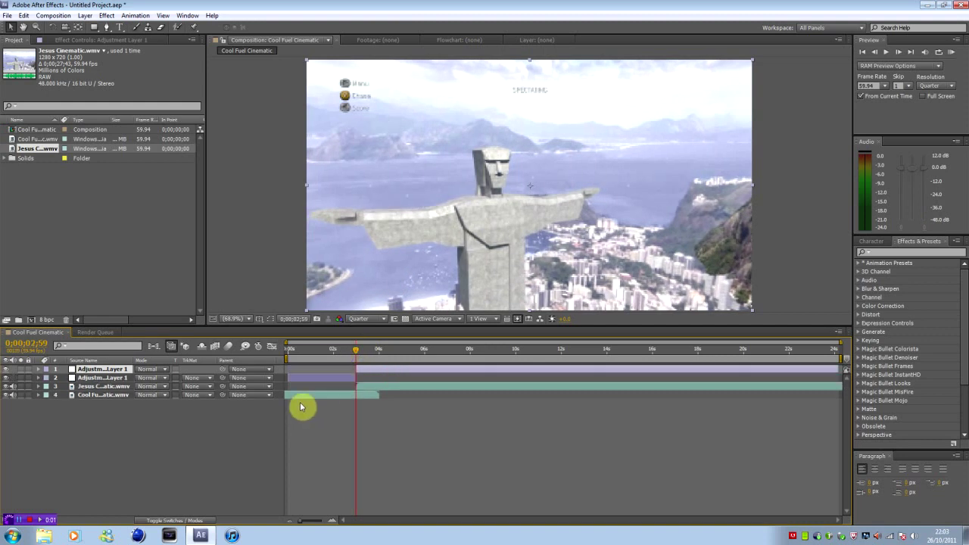
left_click(122, 377)
key("Delete")
Split the adjustment layer at 0;00;04;02, just past the end of the Cool Fuel clip, and delete the part after it.
left_click(376, 365)
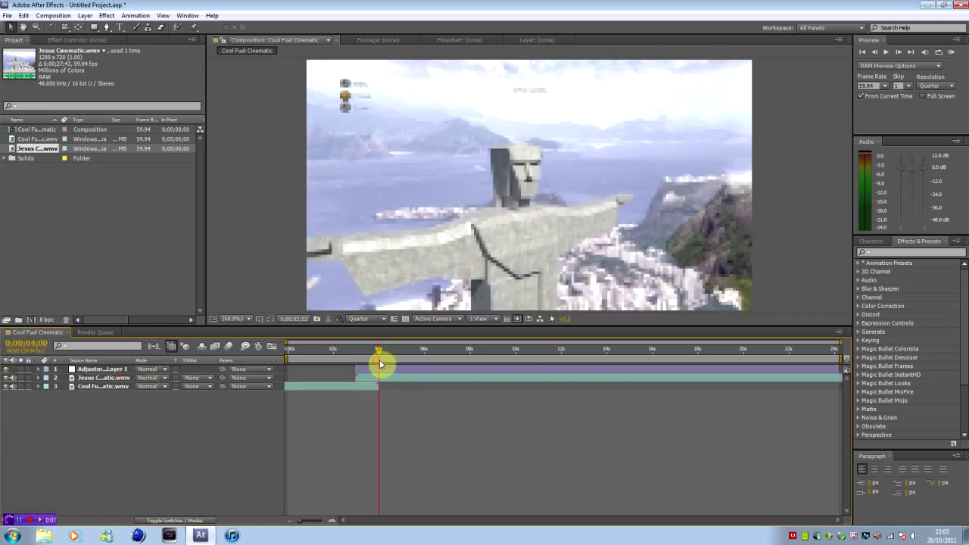
left_click(380, 371)
key("shift")
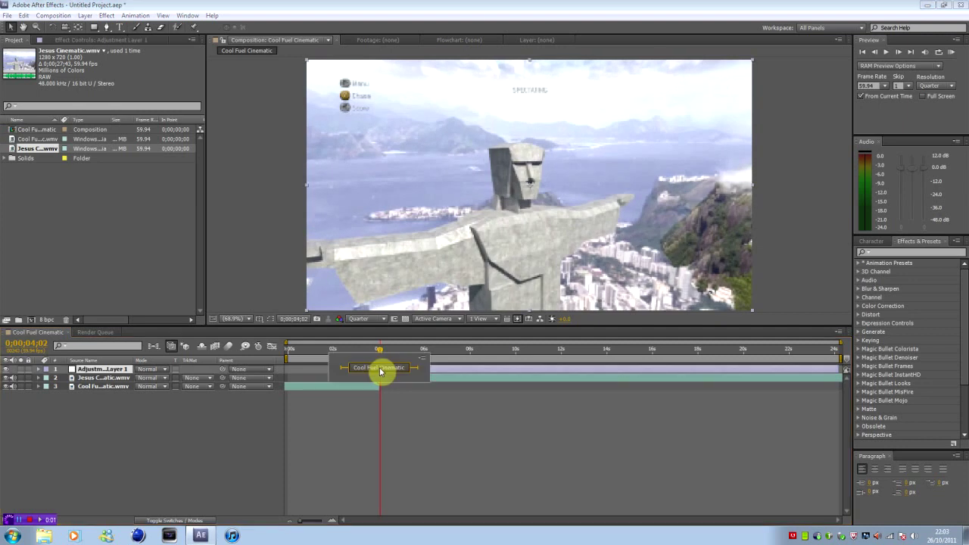
left_click(424, 358)
left_click(389, 399)
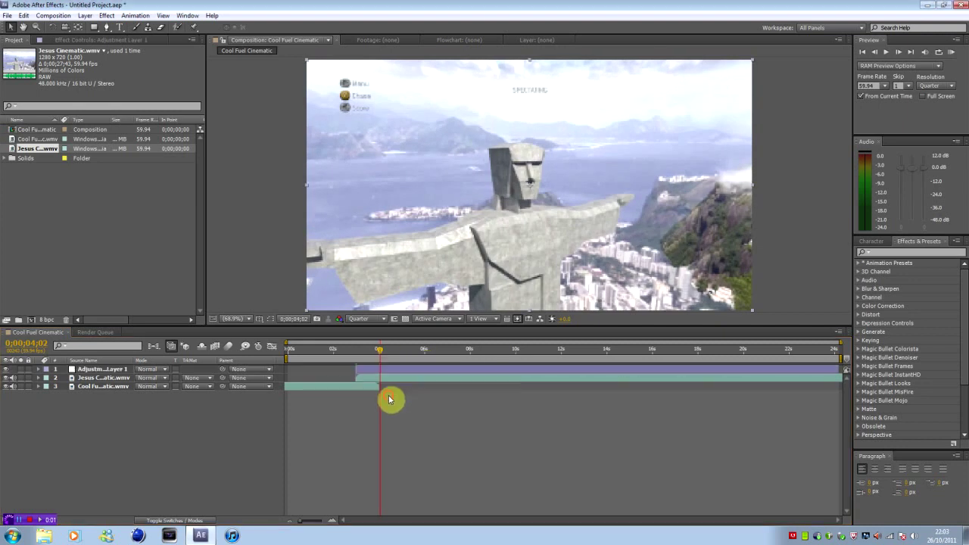
left_click(383, 372)
key("ctrl+shift+d")
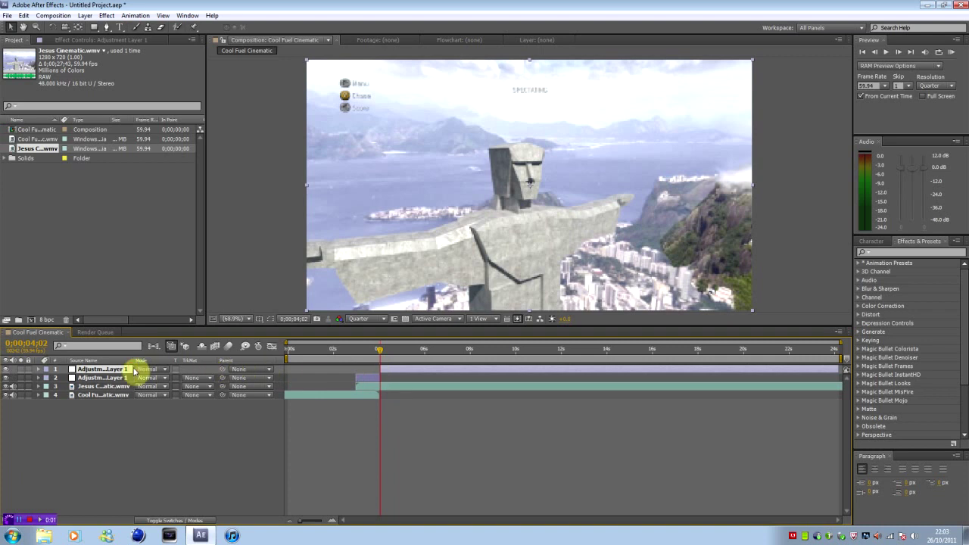
left_click(125, 370)
key("Delete")
Rename the adjustment layer as "cunt".
right_click(125, 370)
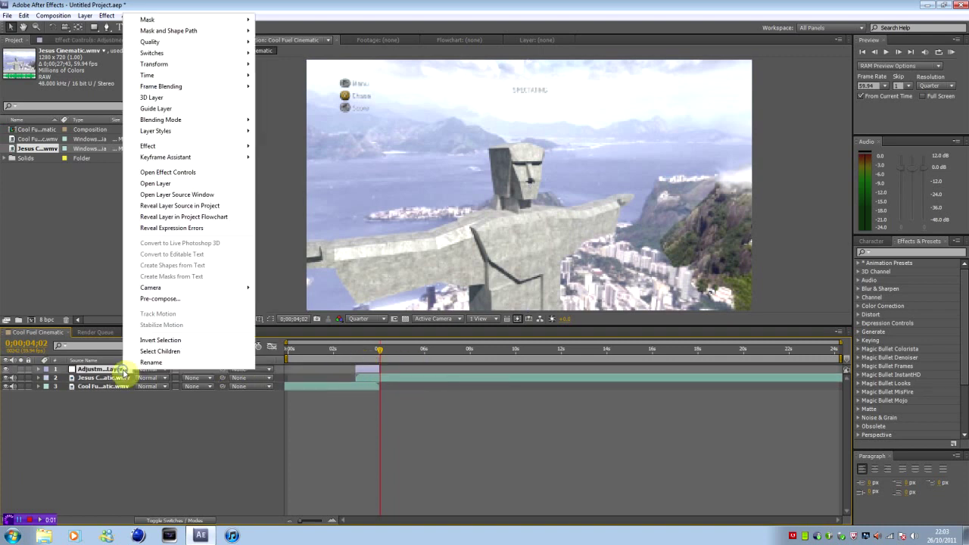
left_click(144, 366)
type("cunt")
key("Return")
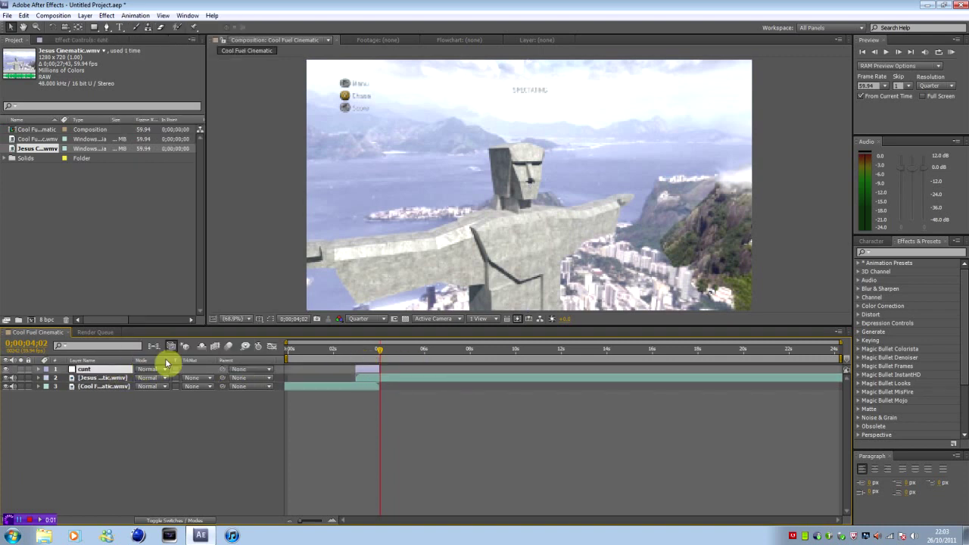
Find the Offset distort effect and apply it to the adjustment layer.
left_click_drag(372, 357, 366, 363)
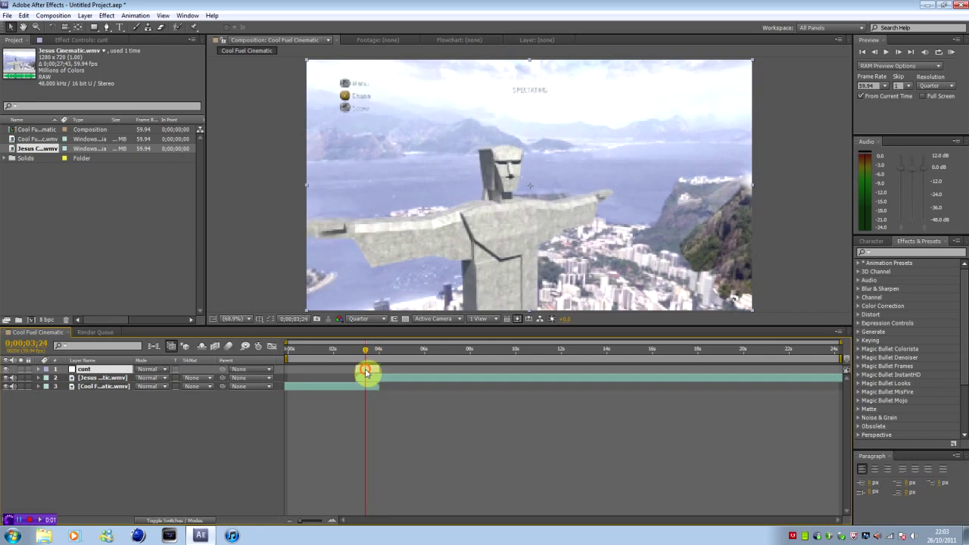
left_click(882, 254)
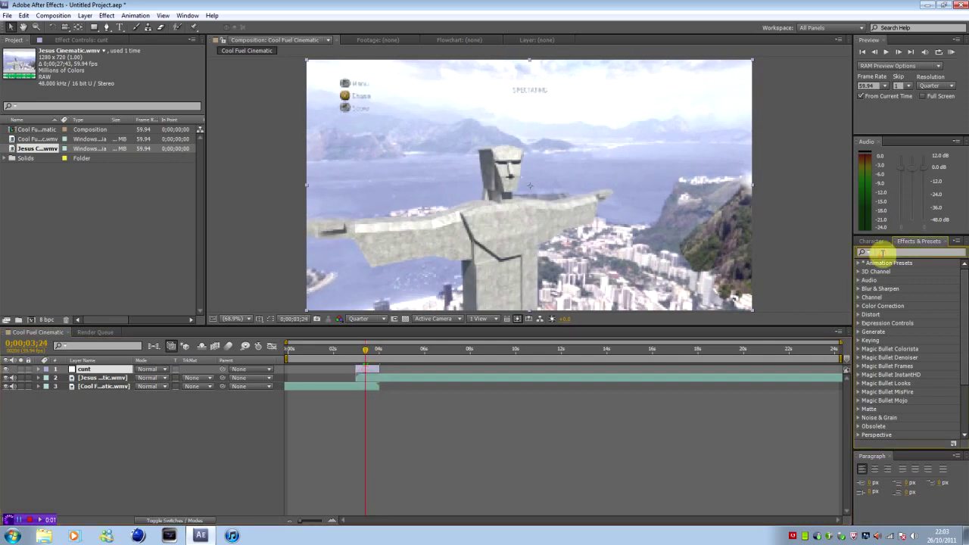
type("offset")
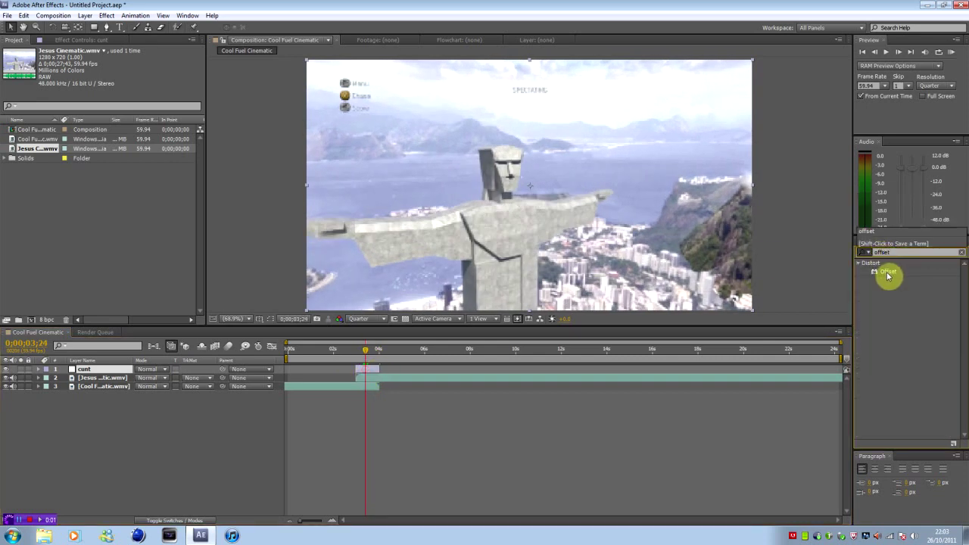
left_click_drag(895, 272, 371, 371)
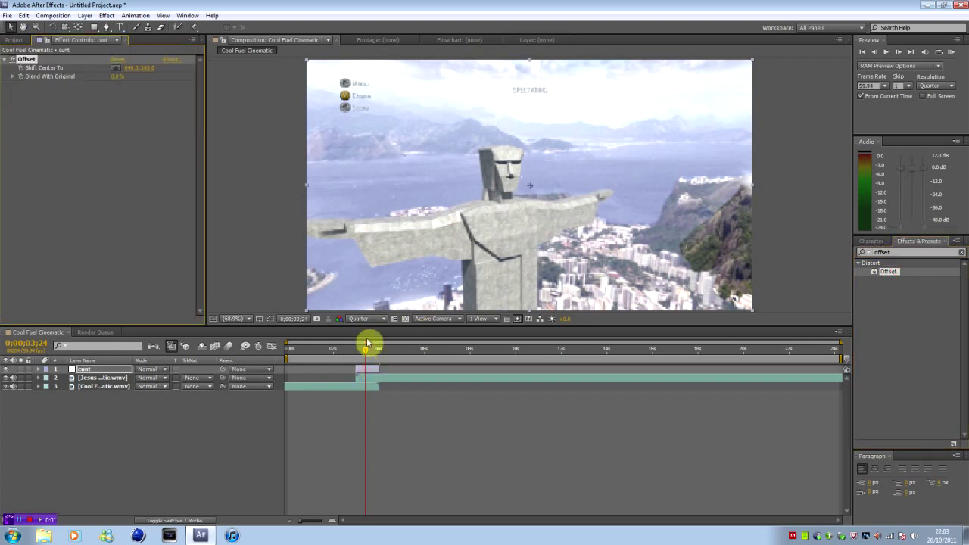
Keyframe Offset's Shift Center To at 0;00;02;59 and set it to 640, 2880 at 0;00;04;01.
left_click(359, 361)
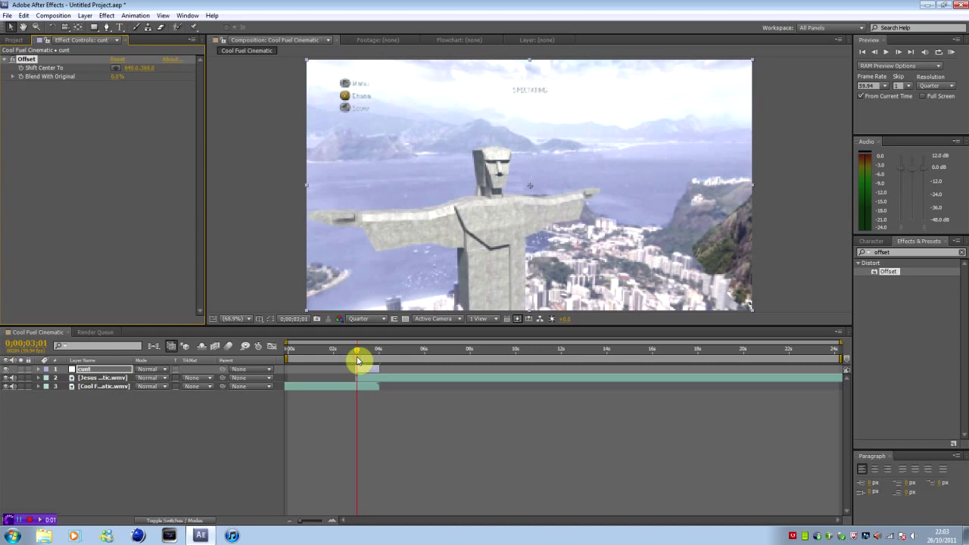
left_click(21, 73)
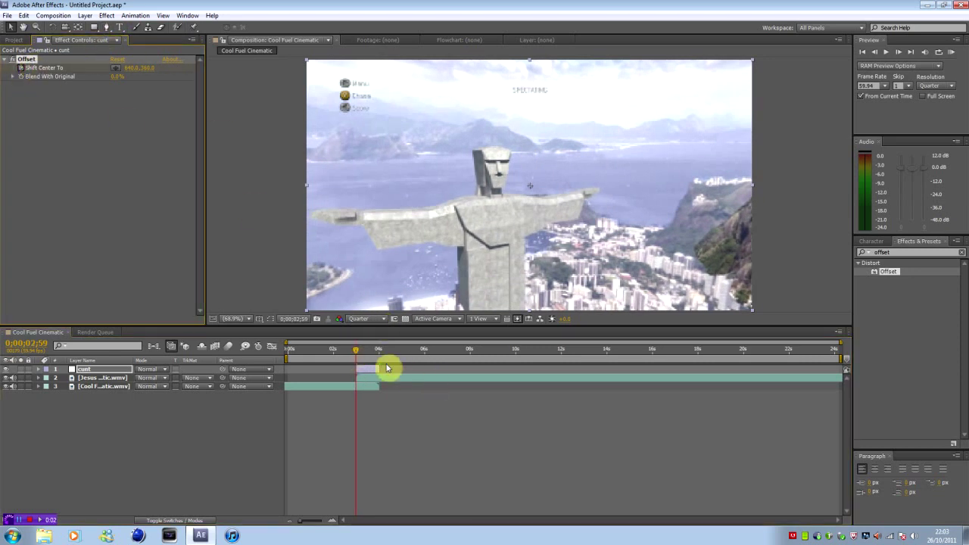
left_click(379, 362)
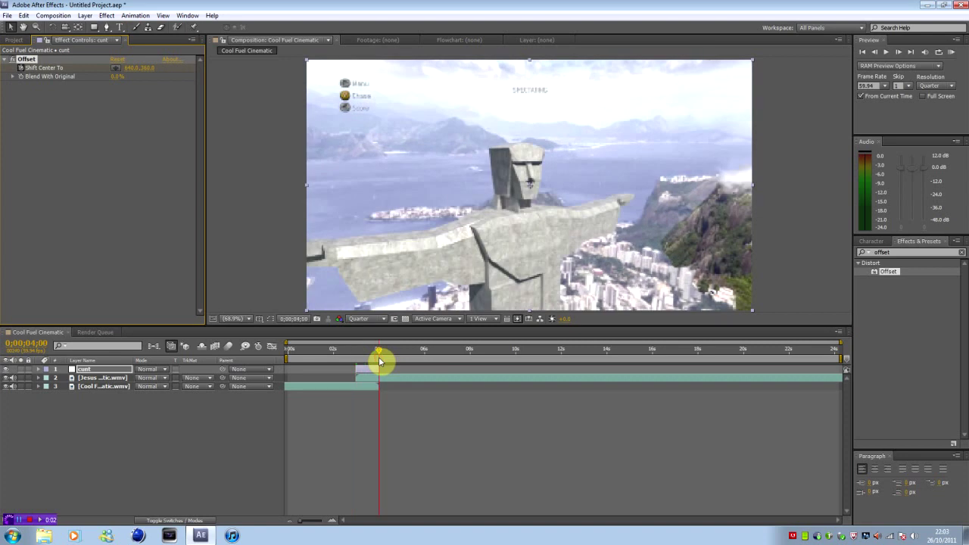
left_click(379, 362)
left_click(147, 69)
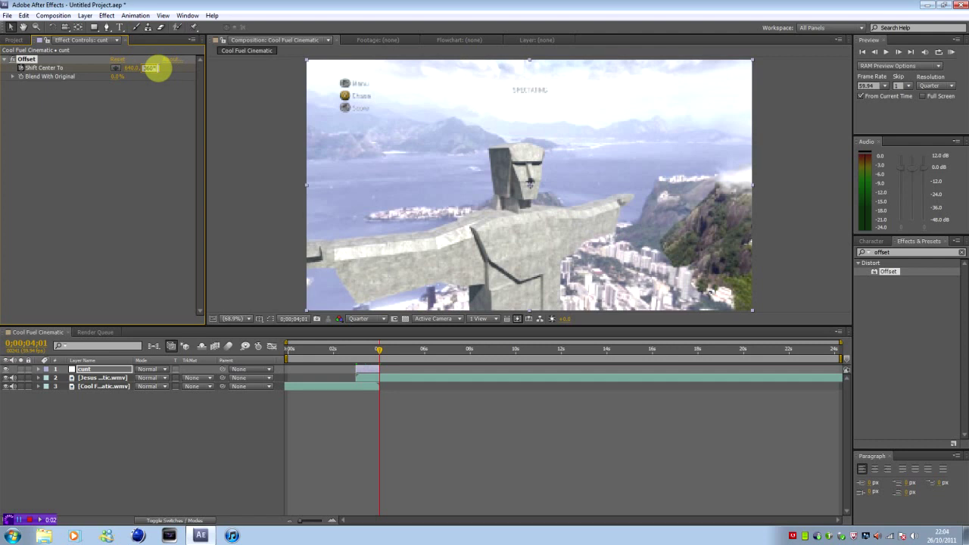
left_click(158, 105)
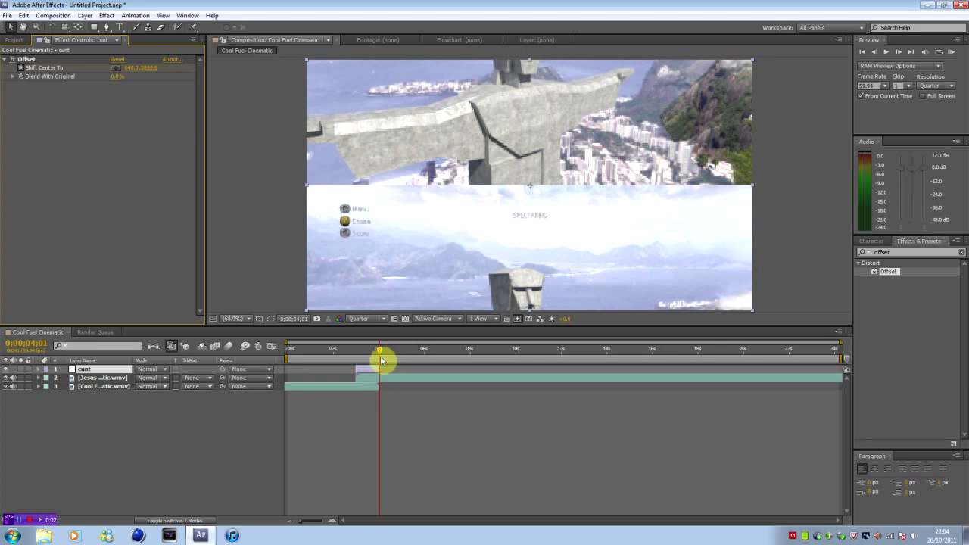
Check the offset animation across the overlap, reveal the adjustment layer's keyframes and move to 0;00;04;01.
left_click(357, 360)
left_click_drag(357, 360, 381, 359)
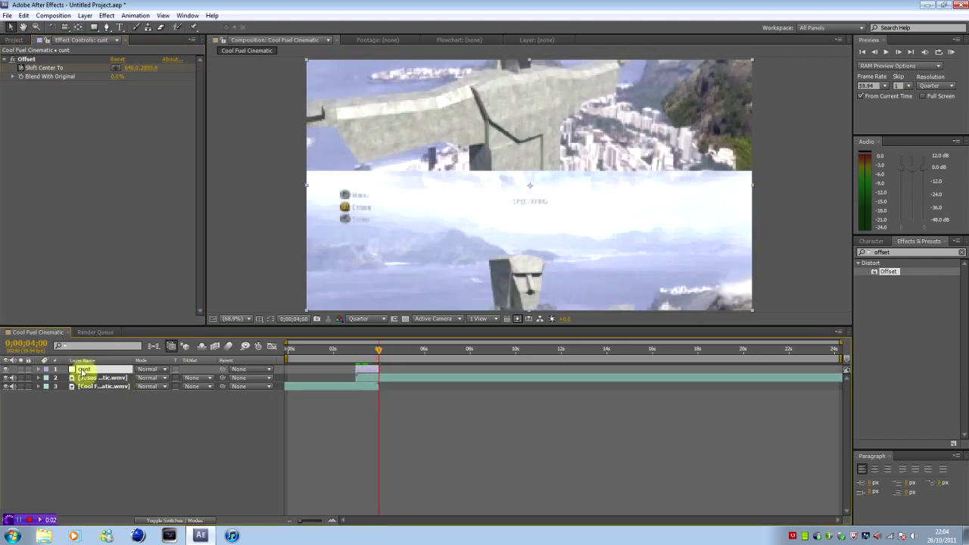
key("u")
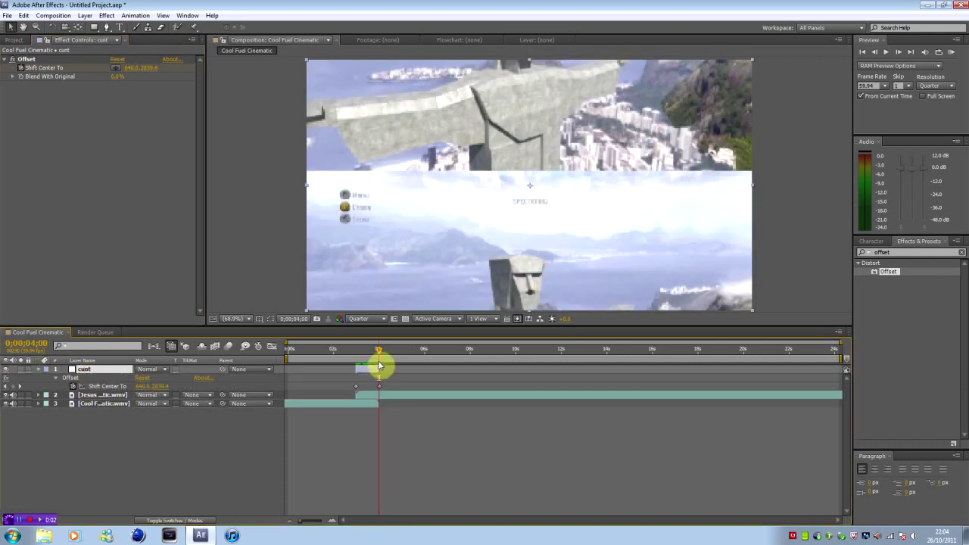
left_click(899, 53)
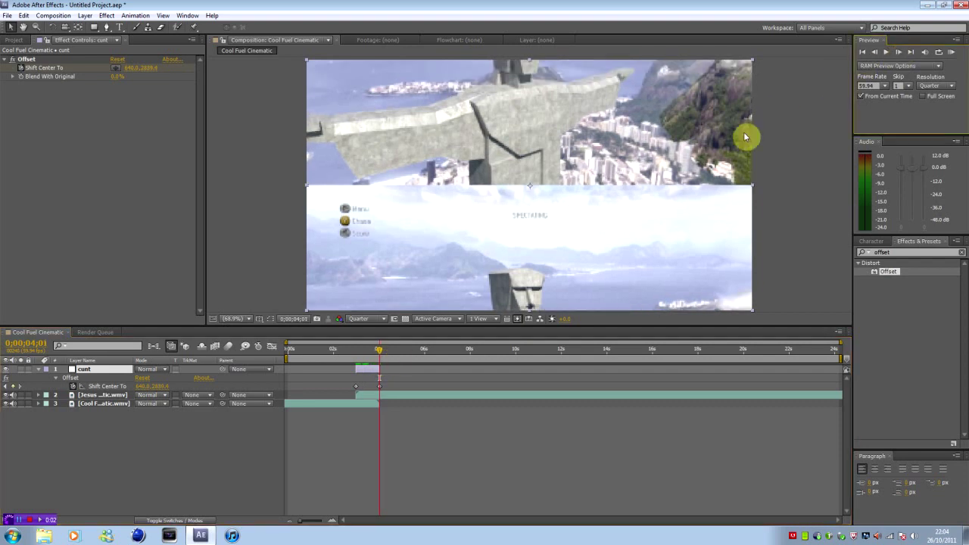
Replace the adjustment layer's end Offset keyframe at 0;00;04;01 with a Shift Center To value of 640, 3240.
left_click(380, 388)
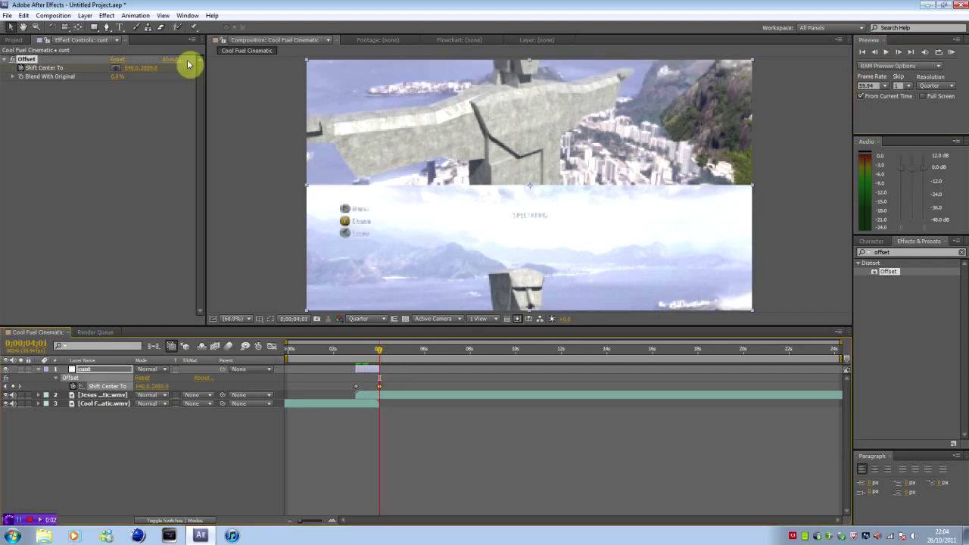
key("Delete")
left_click(147, 68)
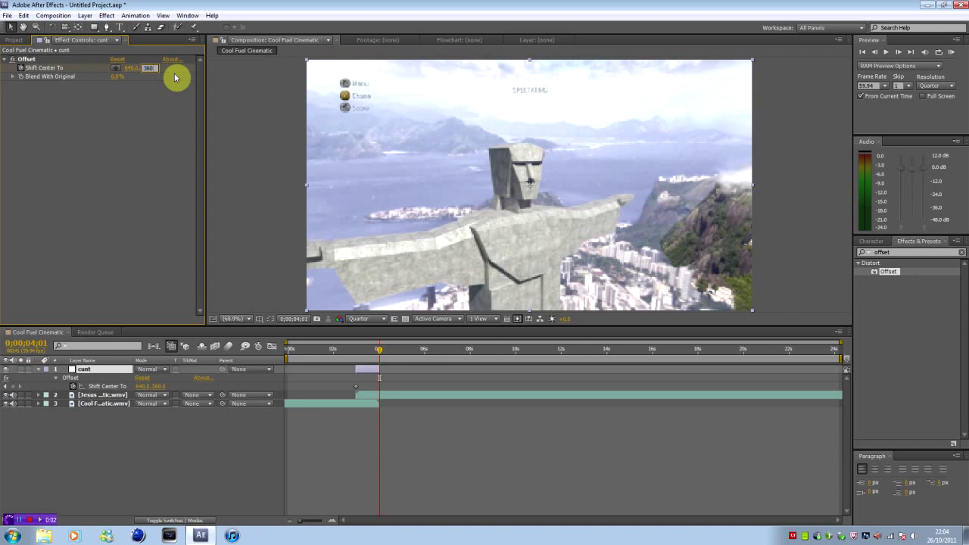
type("3240")
key("Return")
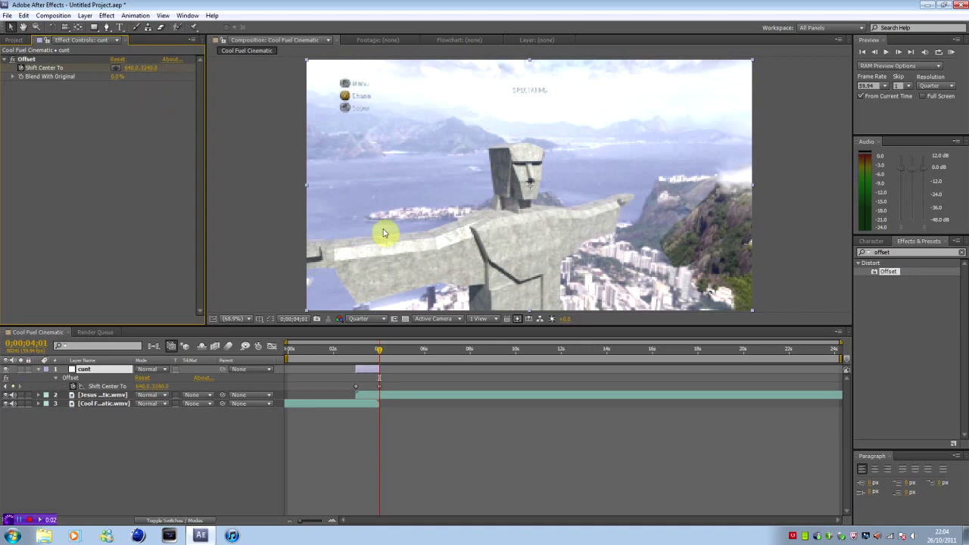
Examine the offset movement frame by frame around 0;00;04;01 and across the clips' overlap.
left_click(875, 52)
left_click(874, 52)
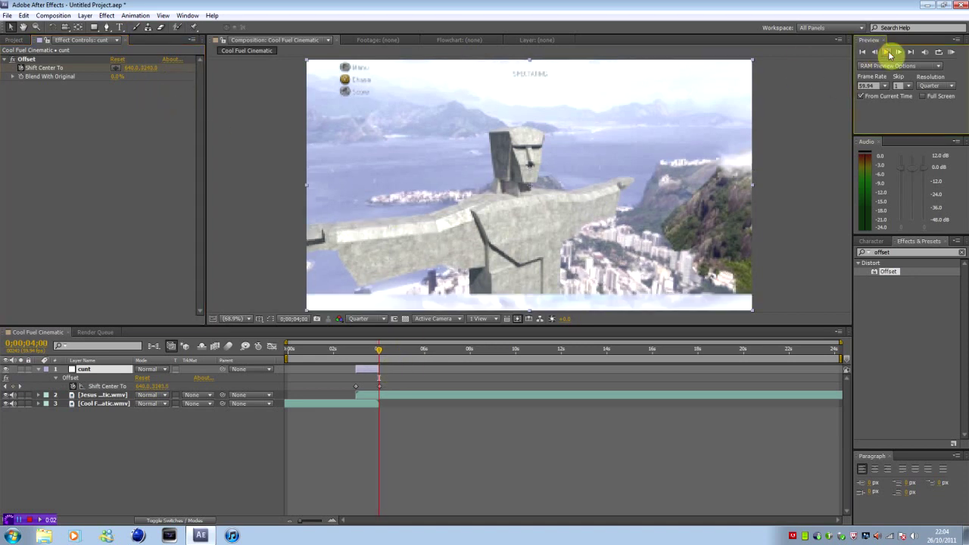
left_click(899, 52)
left_click(885, 53)
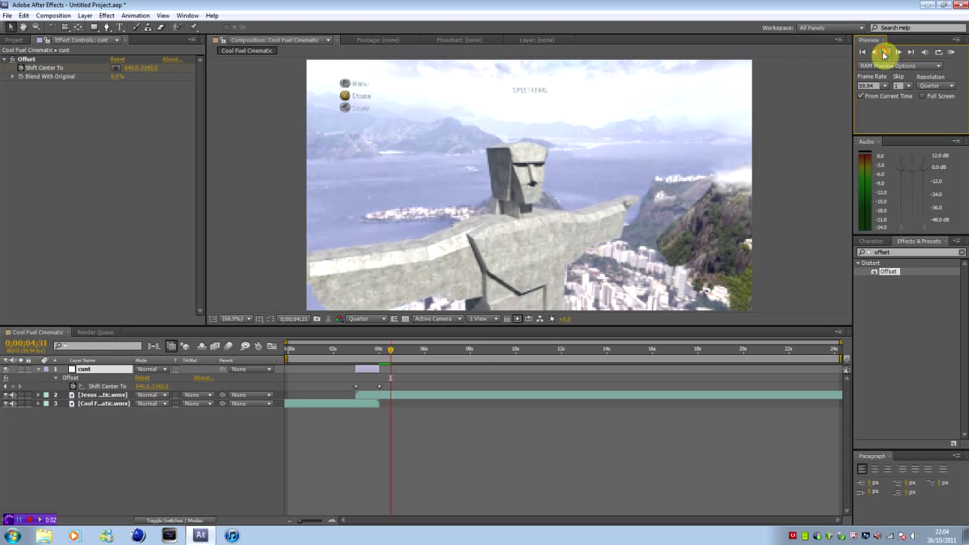
left_click_drag(370, 364, 379, 359)
left_click(139, 117)
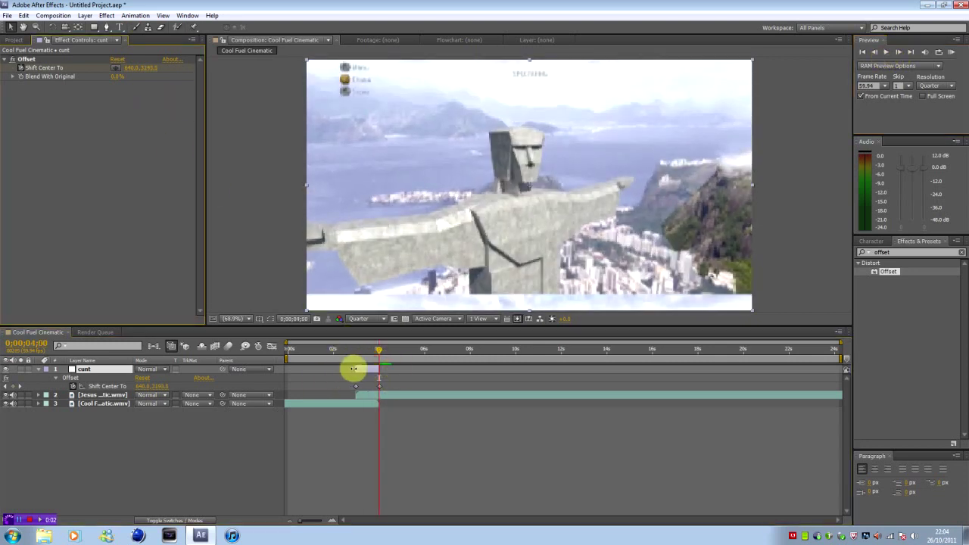
left_click(367, 364)
mouse_move(366, 364)
left_mouse_down()
mouse_move(352, 362)
mouse_move(382, 360)
mouse_move(360, 356)
left_mouse_up()
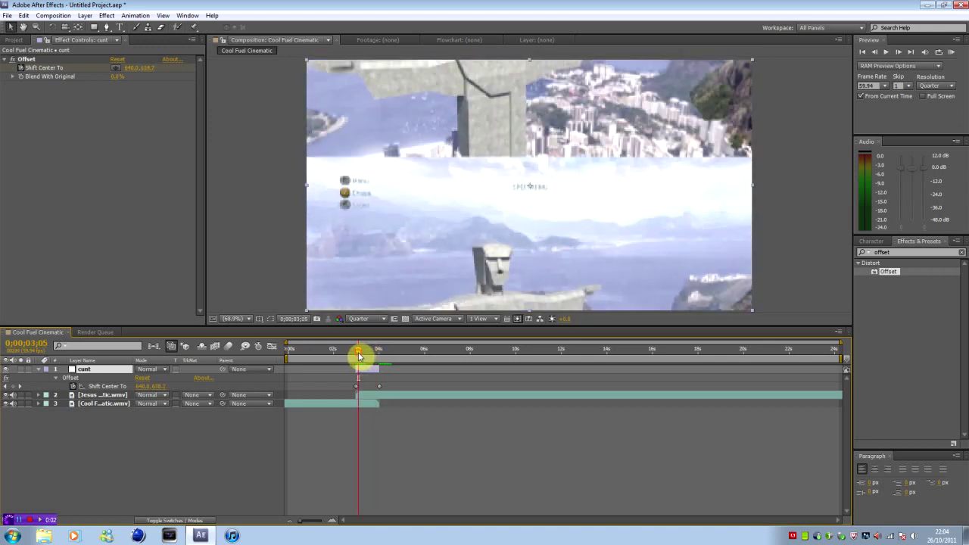
Keyframe the Jesus Cinematic.wmv layer's Opacity at 0;00;02;59 and set it to 0%.
left_click(368, 399)
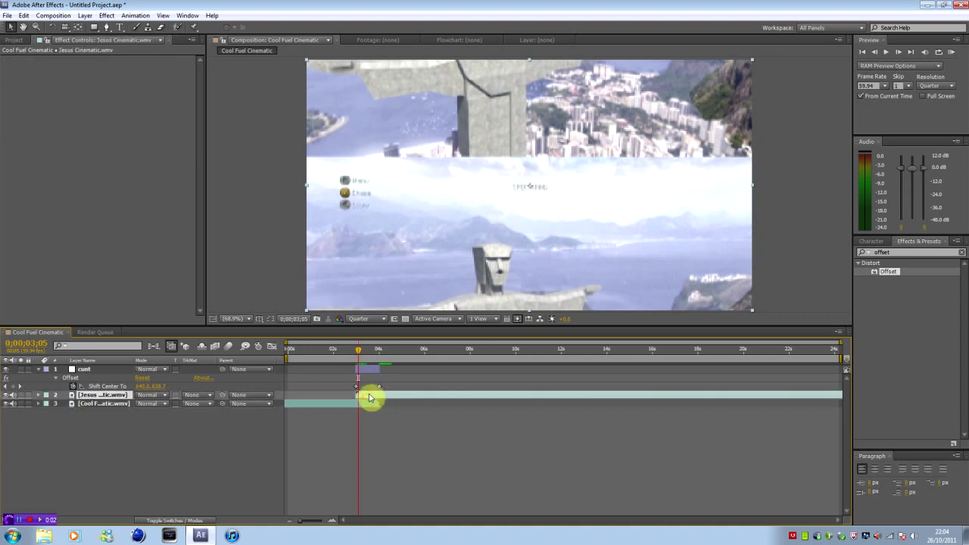
key("t")
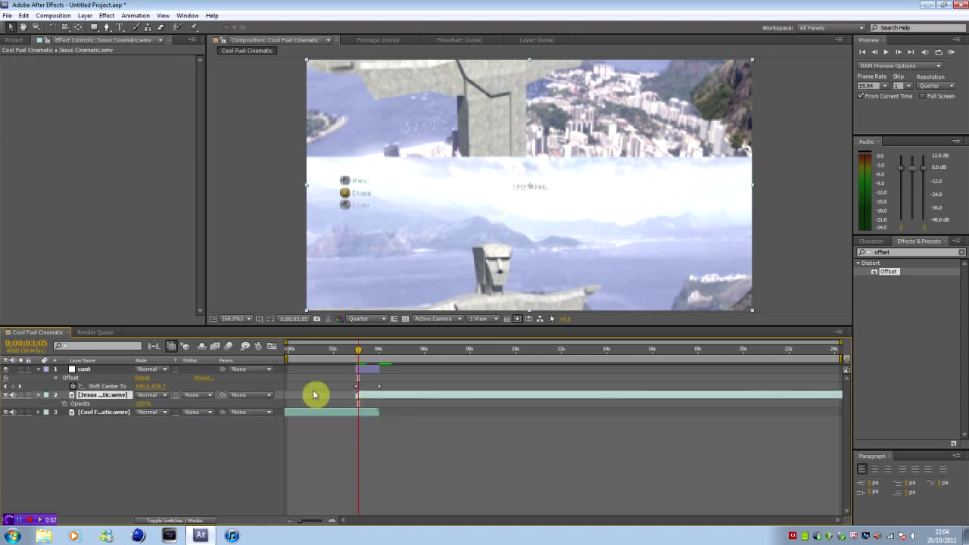
left_click_drag(359, 361, 357, 362)
left_click(64, 403)
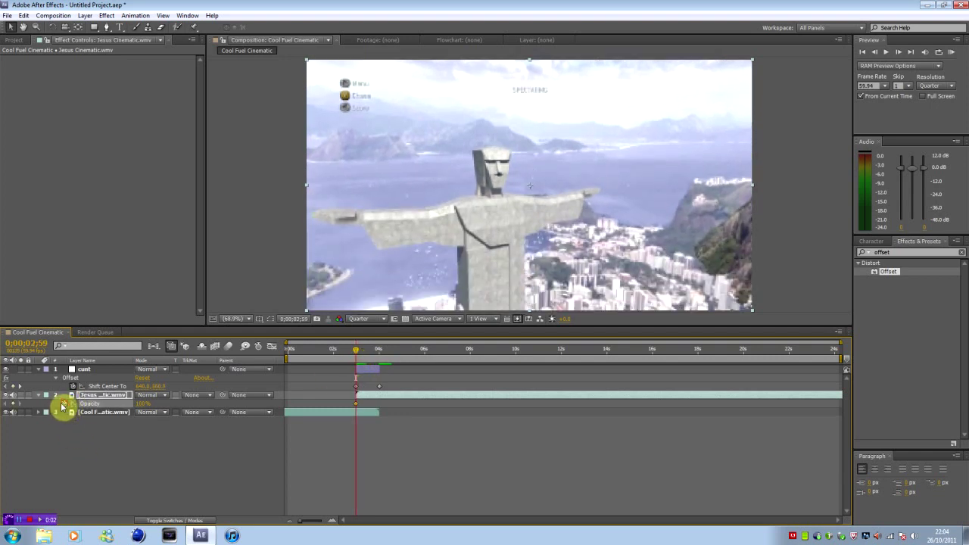
left_click(143, 403)
type("0")
left_click(170, 405)
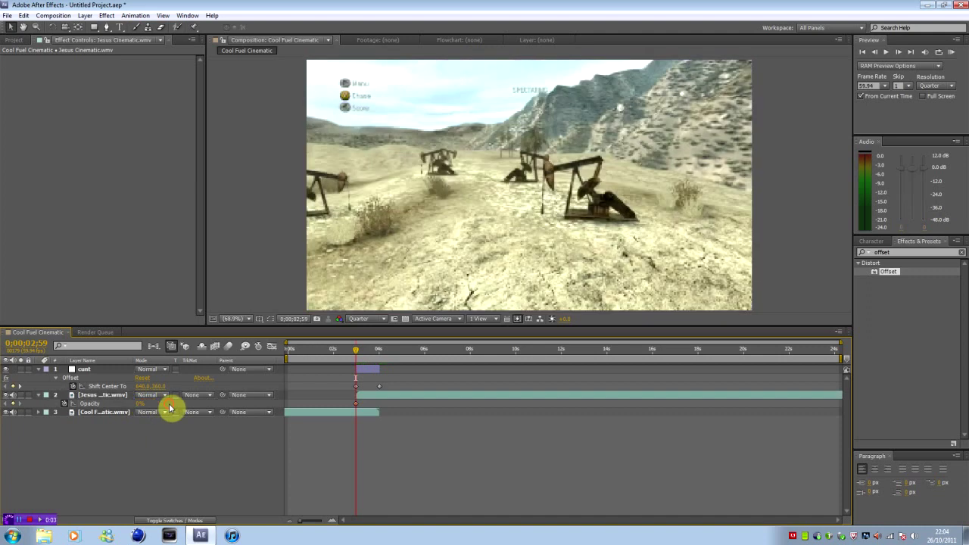
Set the Jesus Cinematic.wmv layer's Opacity to 100% at 0;00;04;01 and check the fade across the overlap.
left_click(378, 354)
left_click_drag(380, 364, 381, 363)
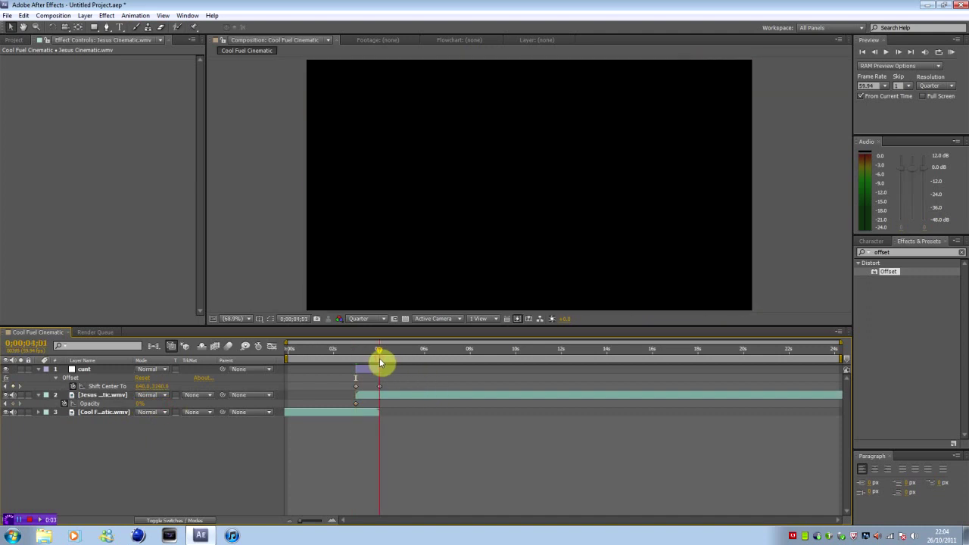
left_click_drag(144, 404, 319, 397)
mouse_move(359, 362)
left_mouse_down()
mouse_move(382, 359)
mouse_move(372, 358)
left_mouse_up()
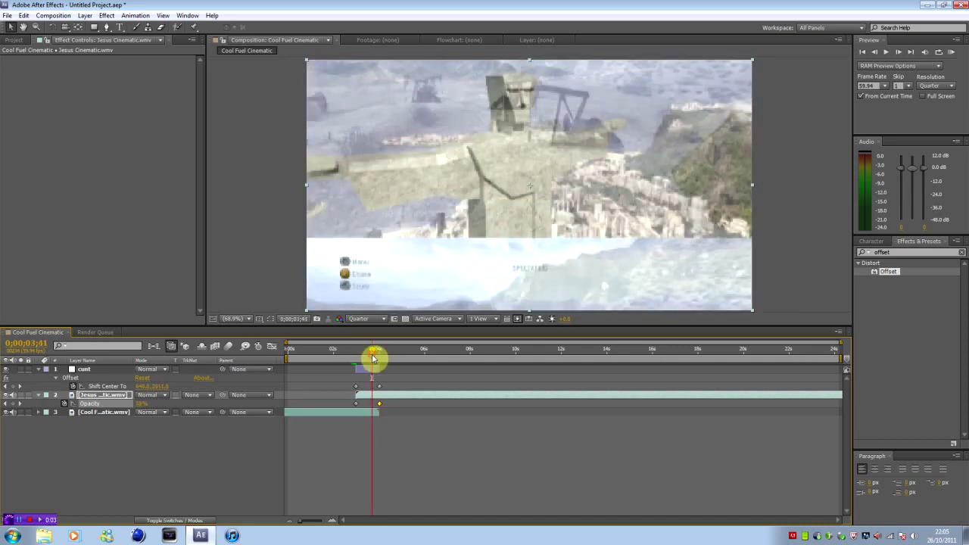
Shorten the fade by moving the Opacity keyframes to about 0;00;03;16 and 0;00;03;41, and check the transition through 0;00;04;01.
left_click_drag(380, 408, 372, 409)
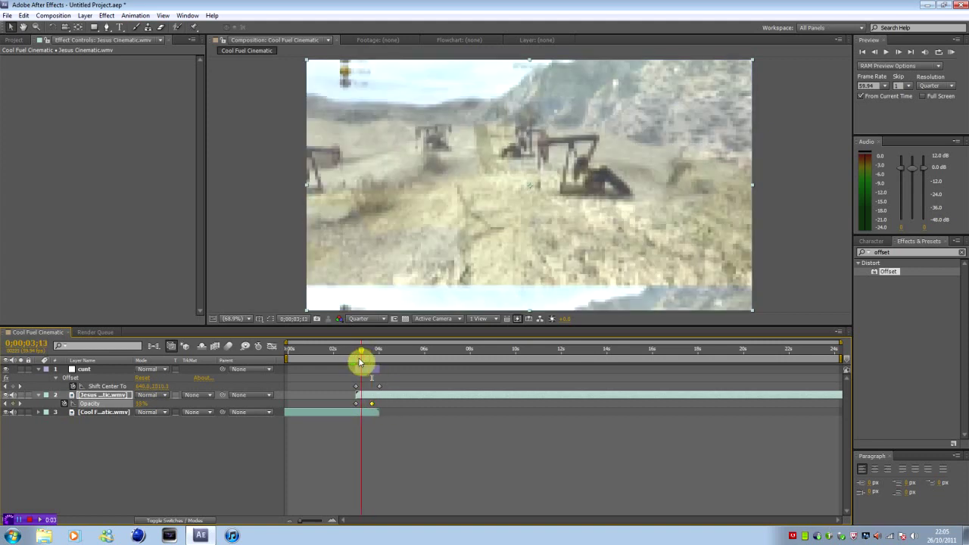
left_click_drag(358, 363, 365, 365)
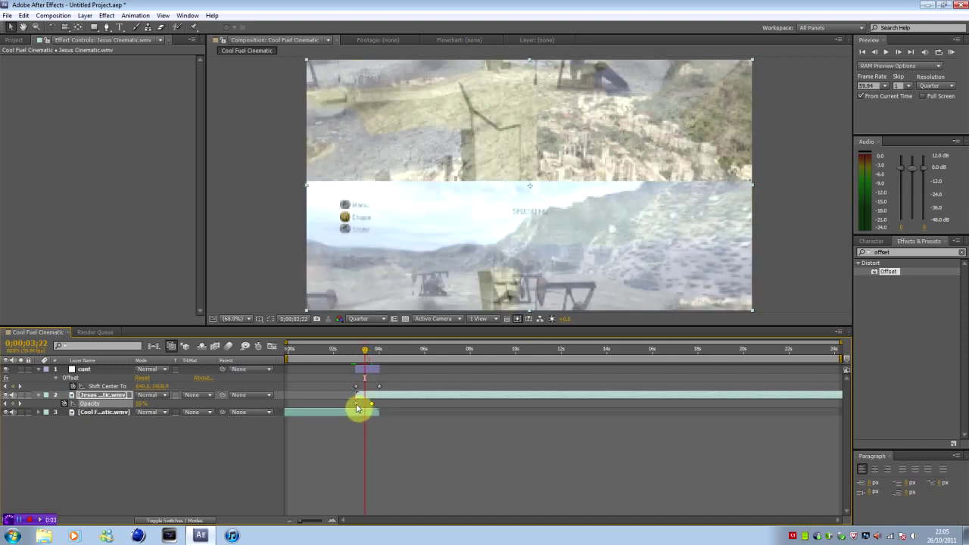
left_click_drag(356, 404, 363, 405)
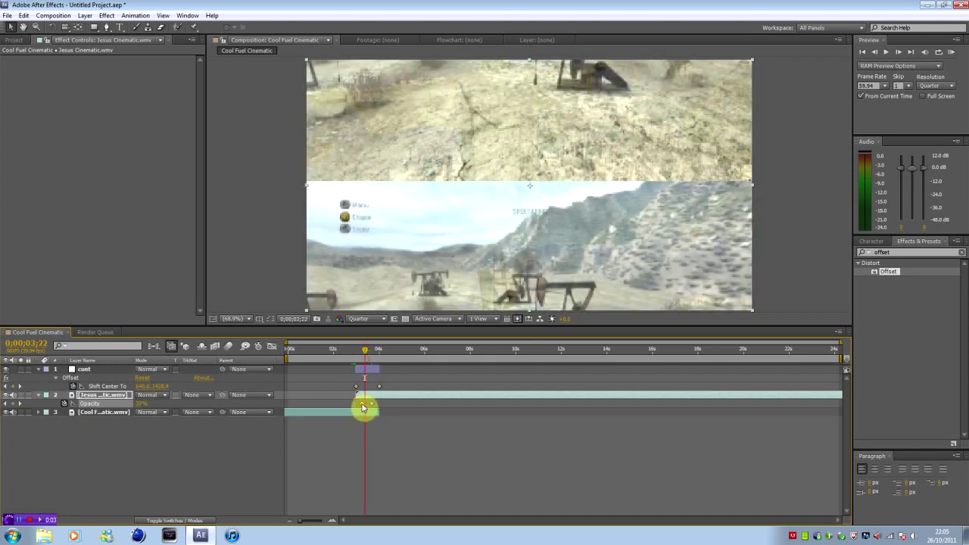
left_click_drag(356, 362, 379, 362)
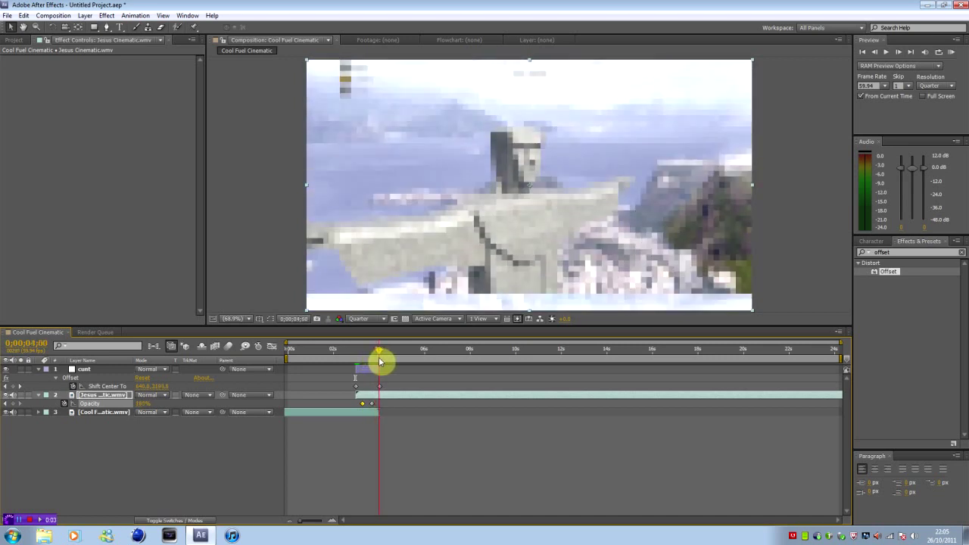
left_click_drag(380, 361, 380, 361)
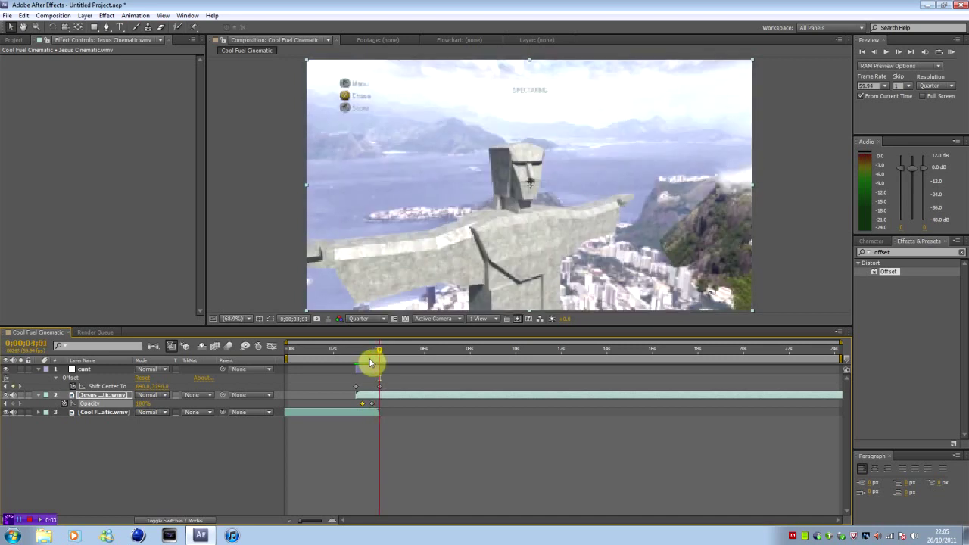
Find the Directional Blur effect and apply it to the adjustment layer.
left_click(371, 369)
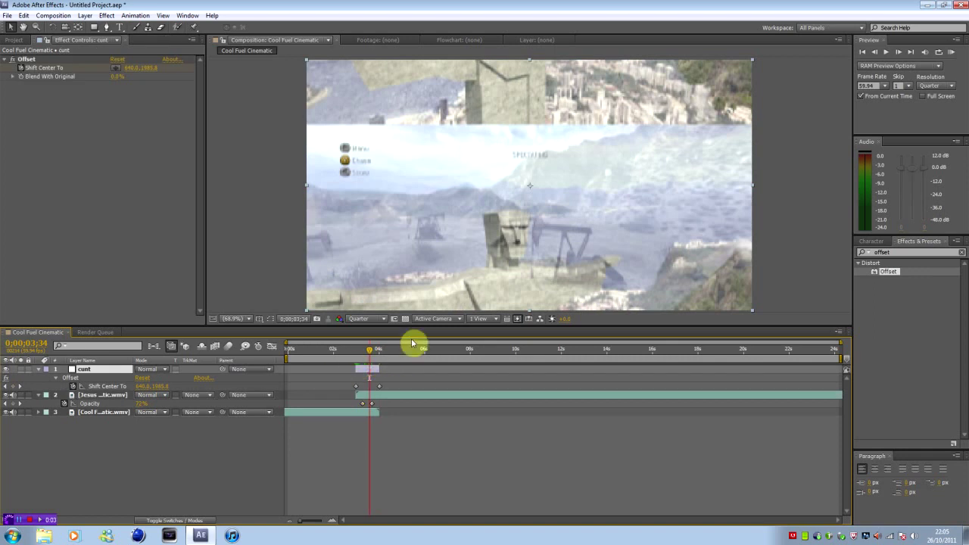
left_click(882, 252)
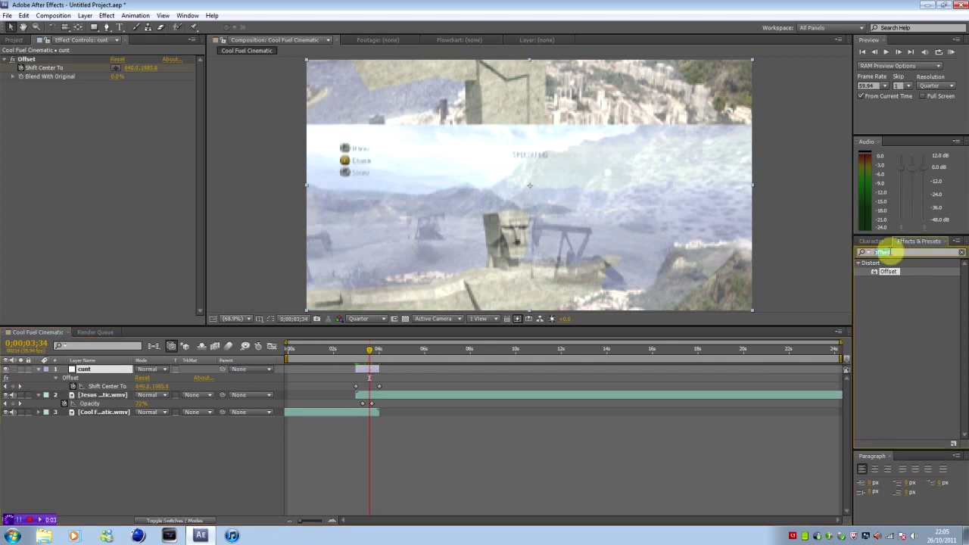
type("direc")
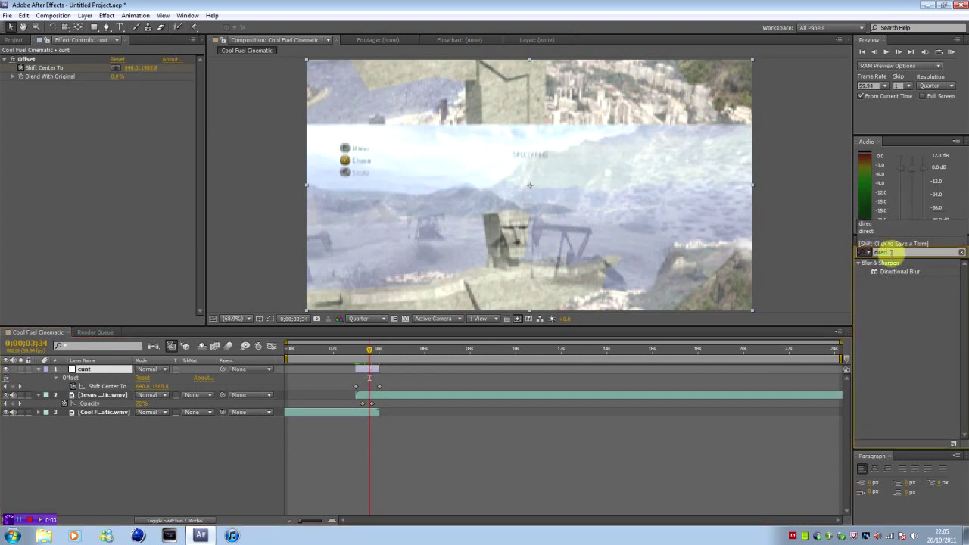
left_click_drag(901, 276, 369, 371)
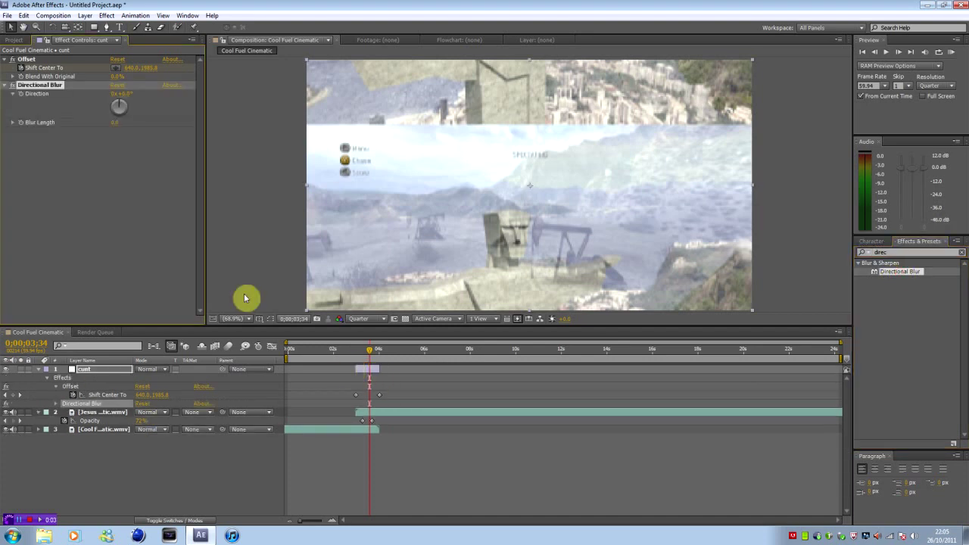
Collapse the adjustment layer's Offset properties and expose the Directional Blur properties in the timeline and effect settings.
left_click(55, 386)
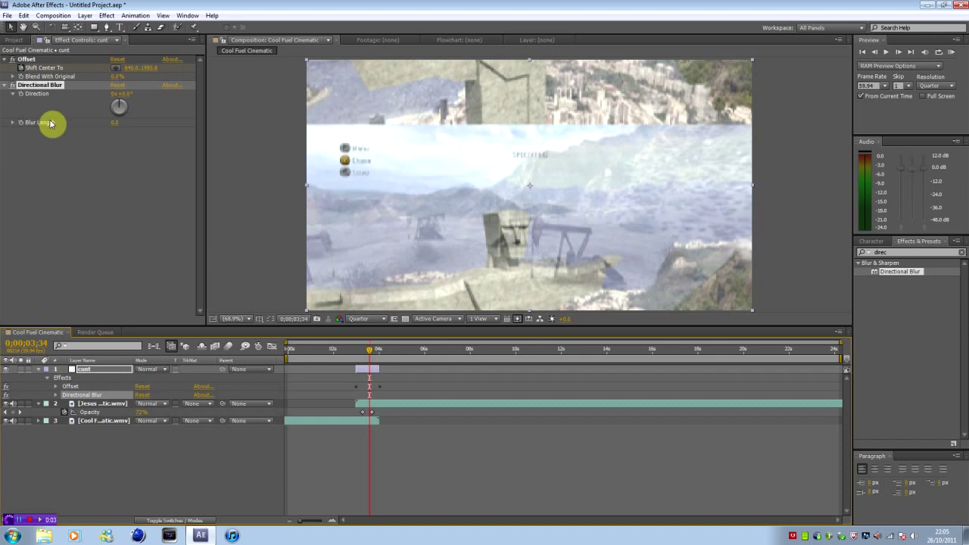
left_click(5, 85)
left_click(5, 59)
left_click(33, 109)
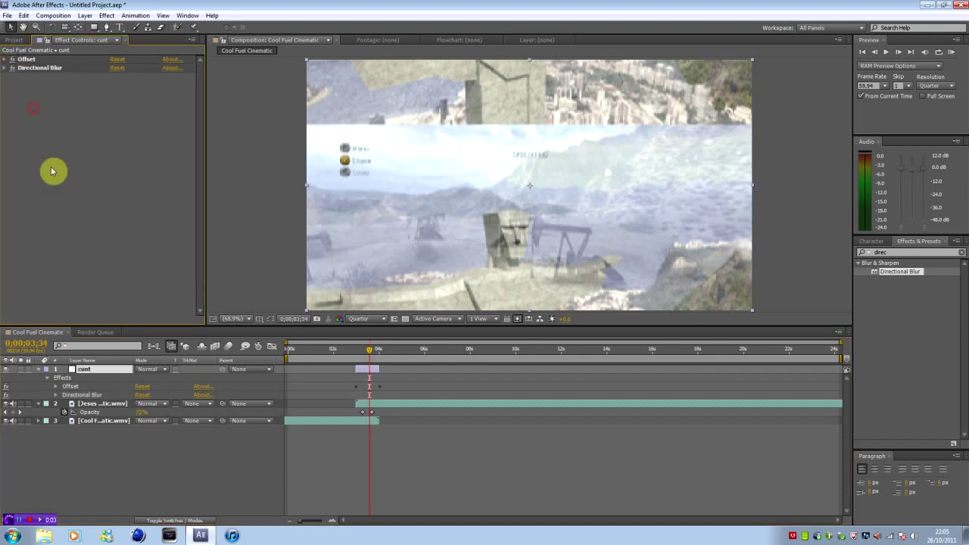
left_click(55, 395)
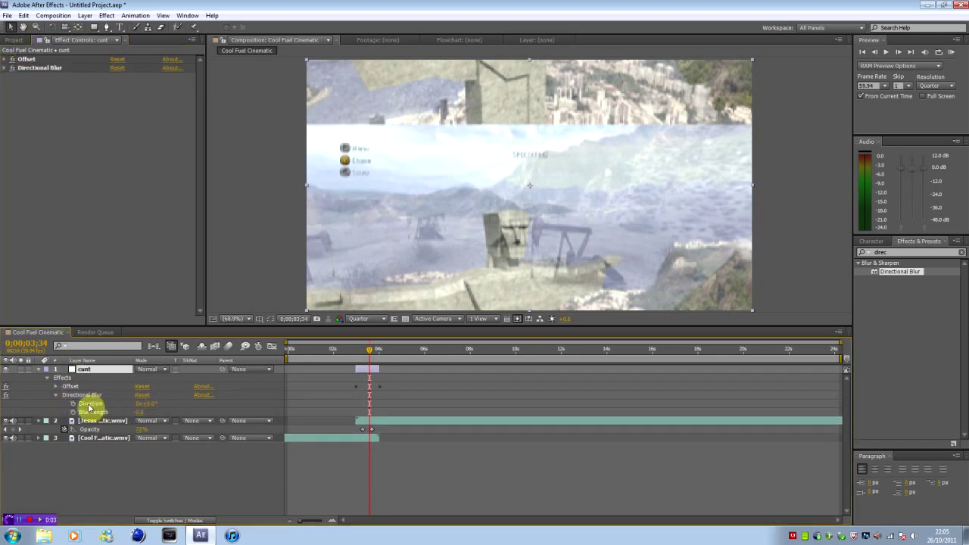
left_click(12, 67)
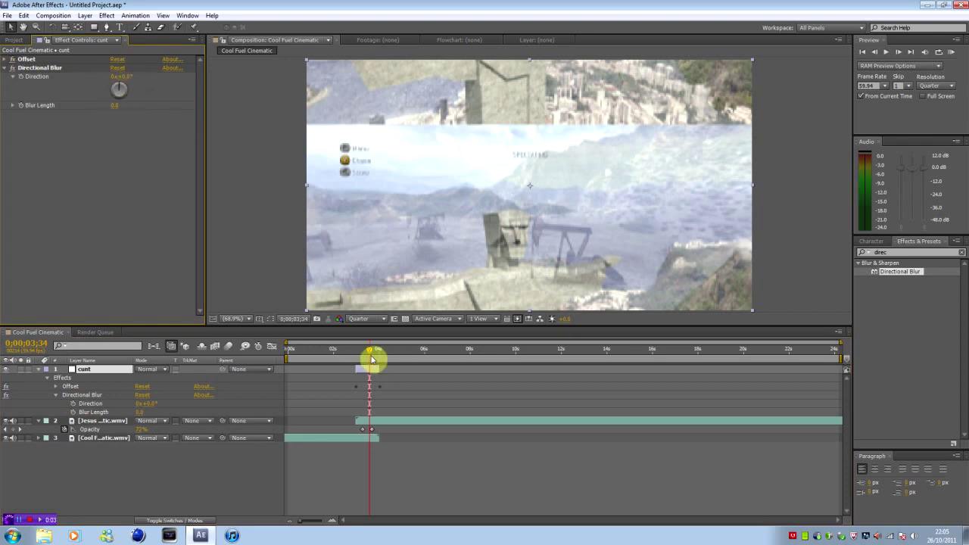
Keyframe Directional Blur's Blur Length at 0 at both ends of the transition, 0;00;02;59 and 0;00;04;01.
left_click_drag(372, 358, 368, 362)
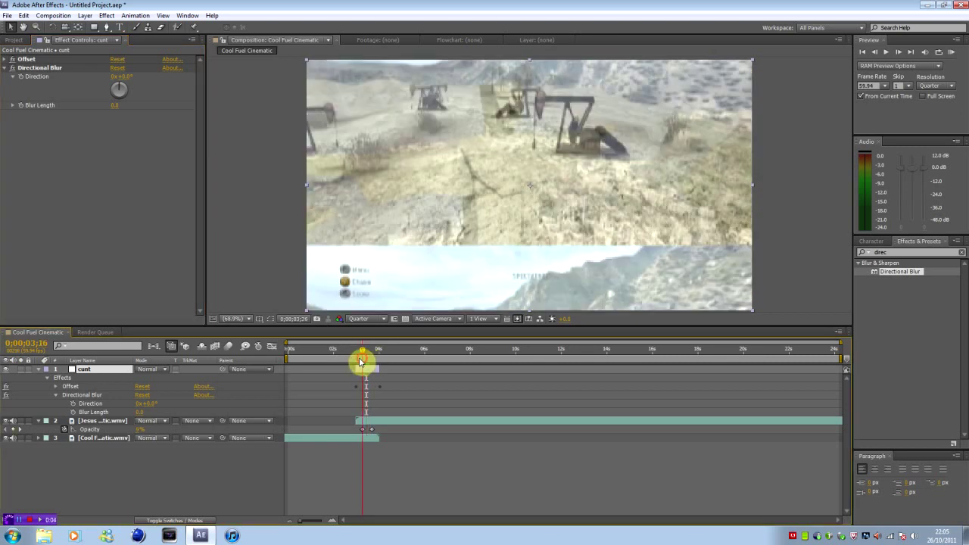
left_click_drag(358, 362, 357, 363)
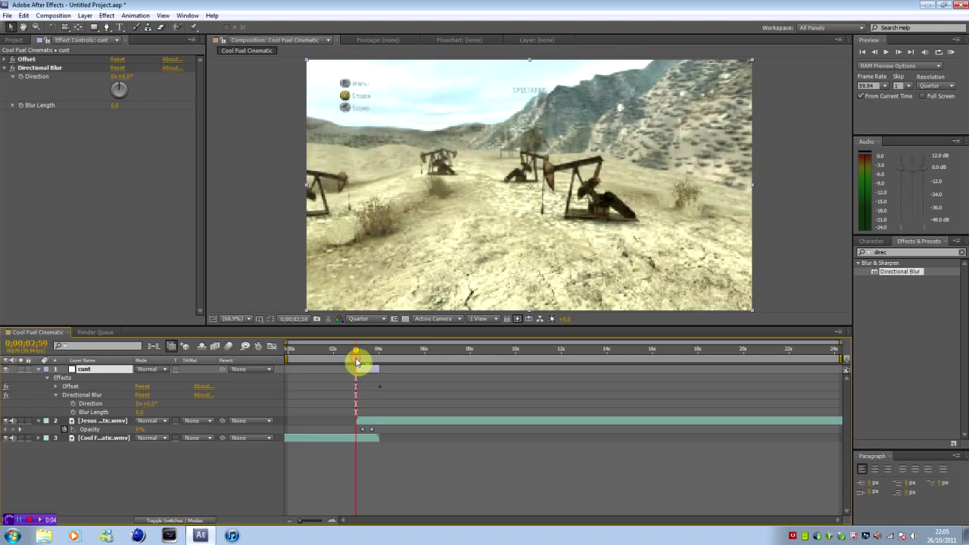
left_click(22, 106)
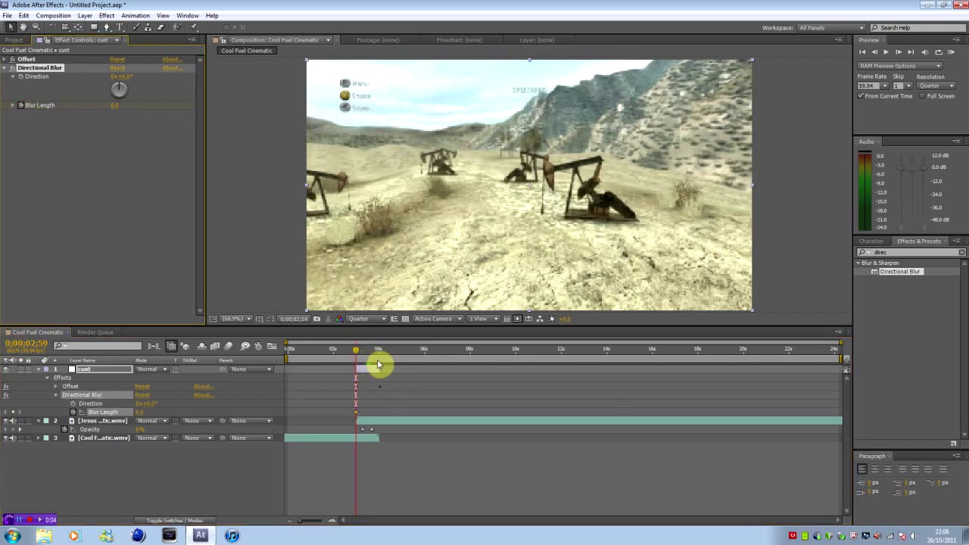
left_click(379, 365)
left_click_drag(379, 360, 381, 360)
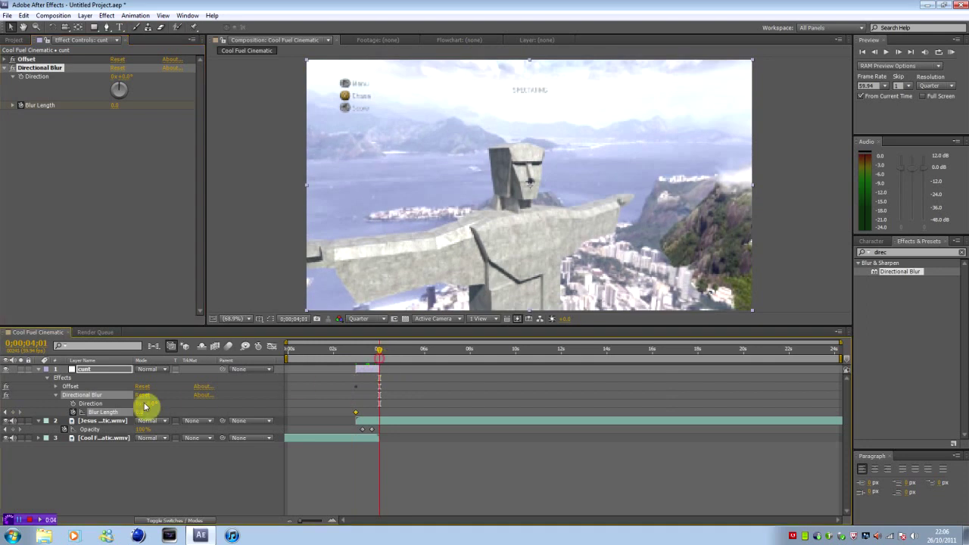
Set the Directional Blur's Blur Length to 50 at the middle of the transition, 0;00;03;30.
left_click(369, 365)
left_click_drag(368, 364, 368, 364)
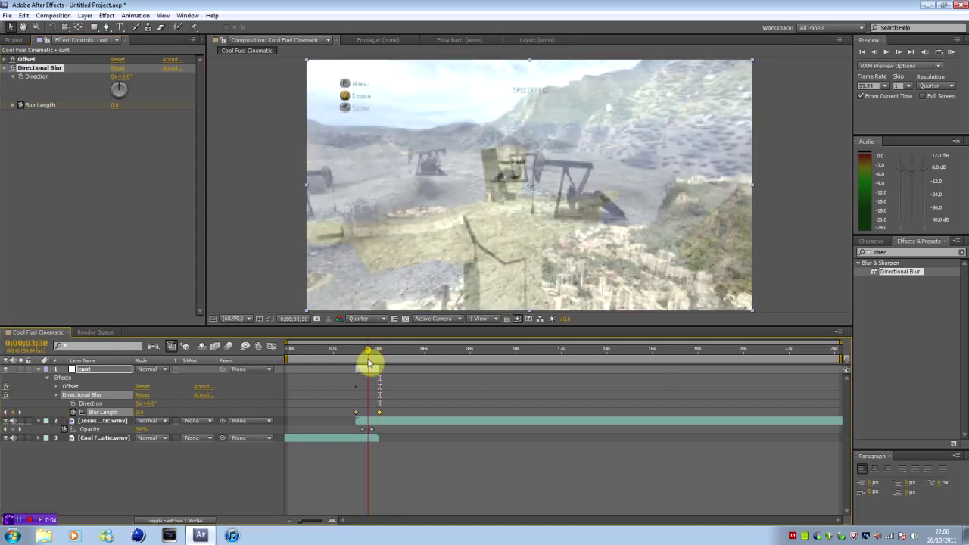
left_click(139, 411)
type("50")
key("Return")
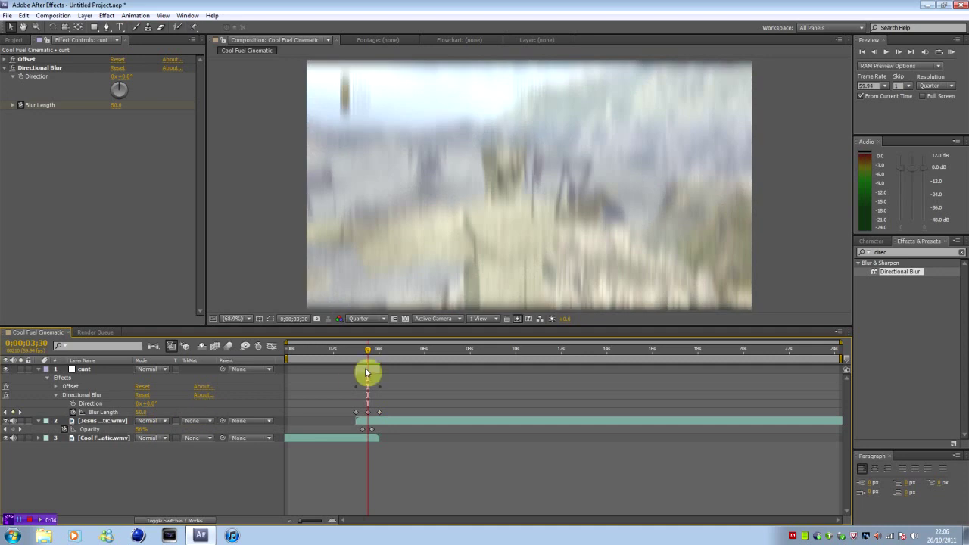
Return to the middle Blur Length keyframe at 0;00;03;30 and increase its value for a stronger blur.
left_click_drag(369, 366, 368, 363)
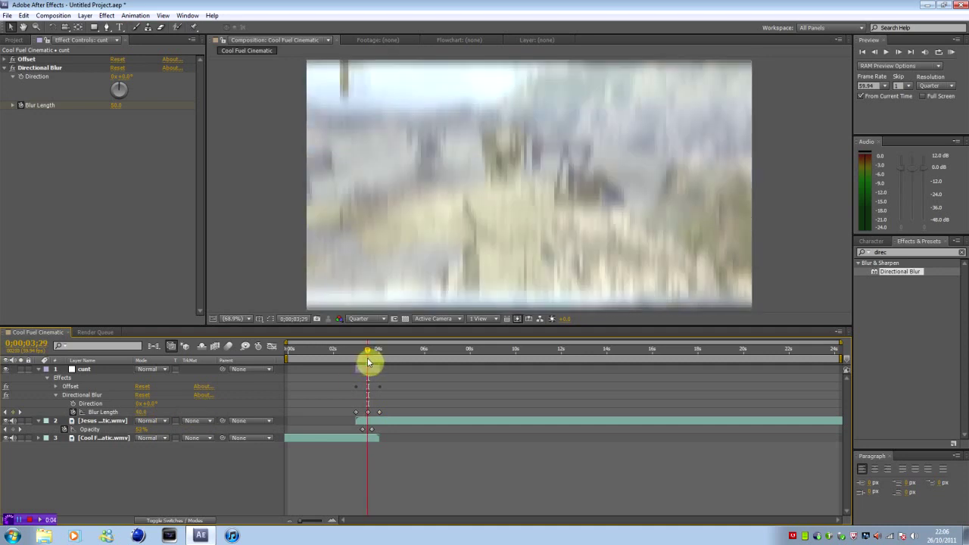
left_click(896, 52)
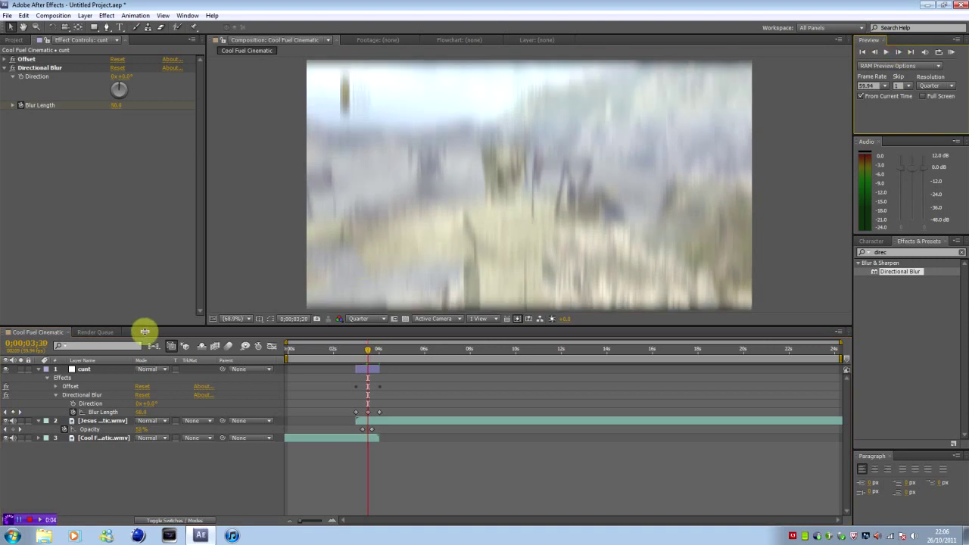
left_click(143, 413)
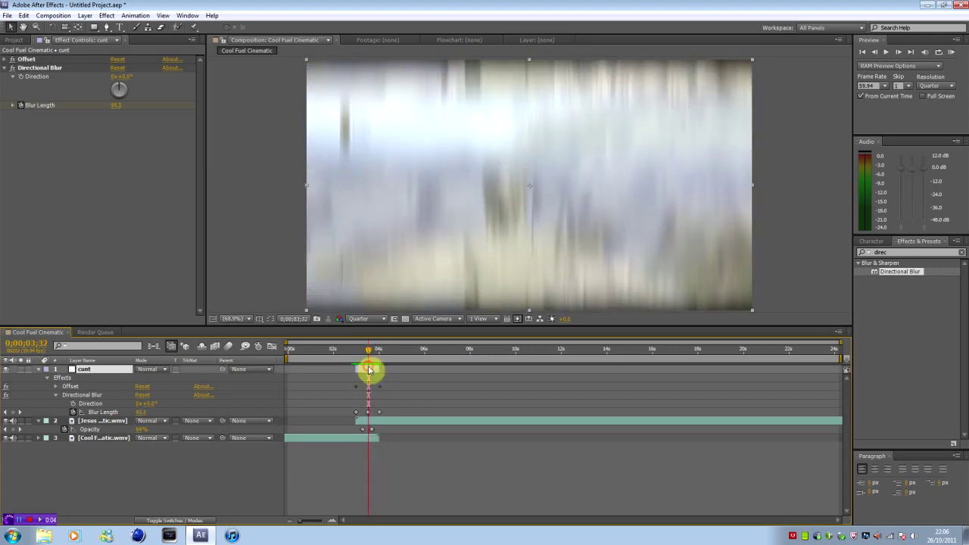
Ease the Offset effect's Shift Center To keyframes in the speed graph so the motion peaks sharply mid-transition.
left_click(56, 399)
left_click(55, 386)
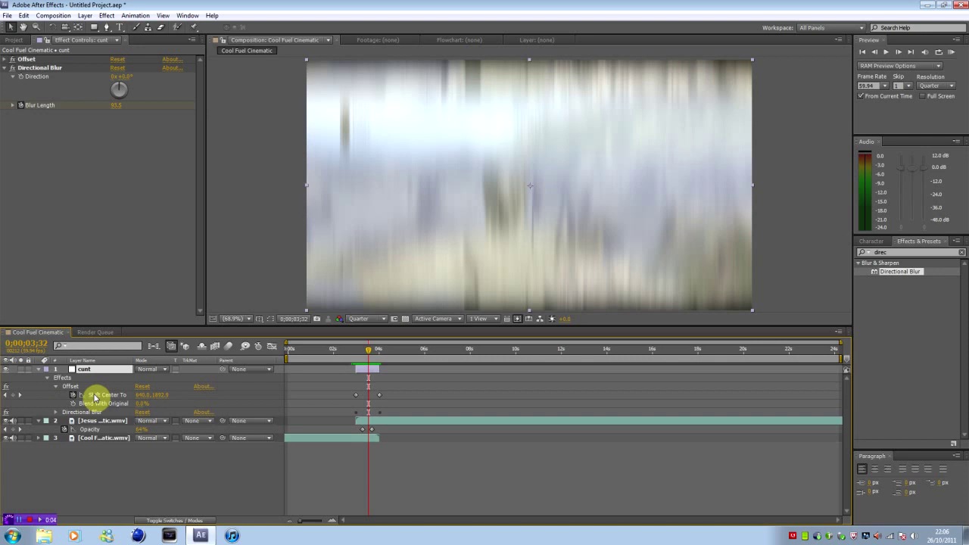
left_click(94, 396)
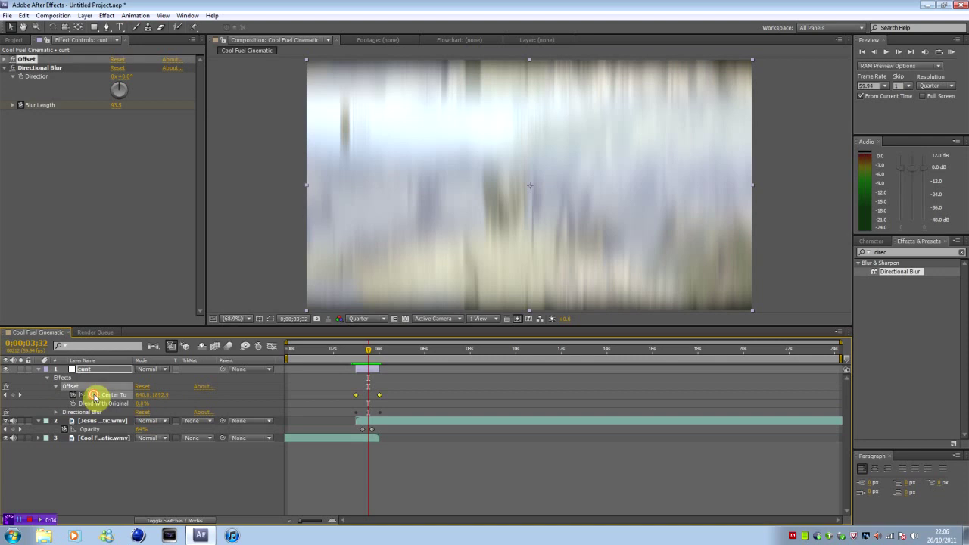
left_click(273, 349)
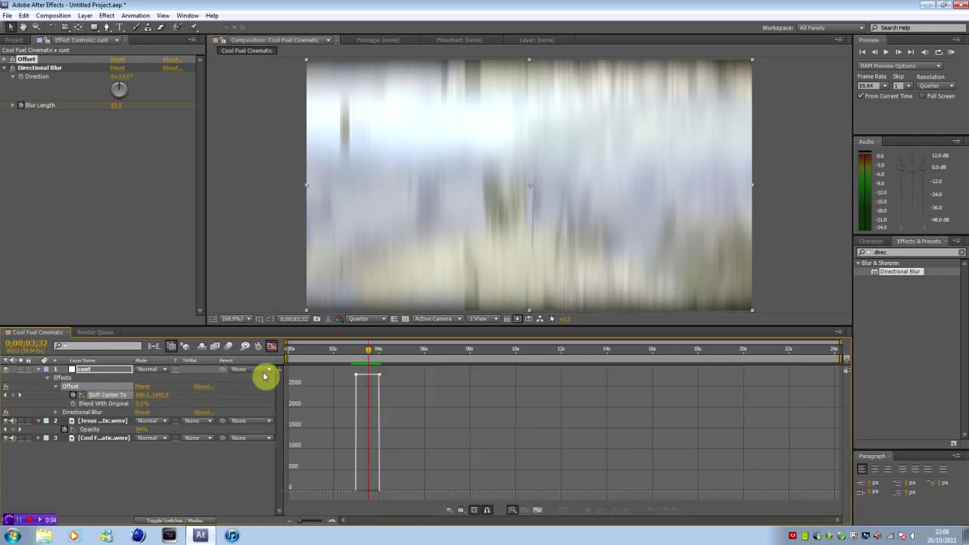
left_click(378, 376)
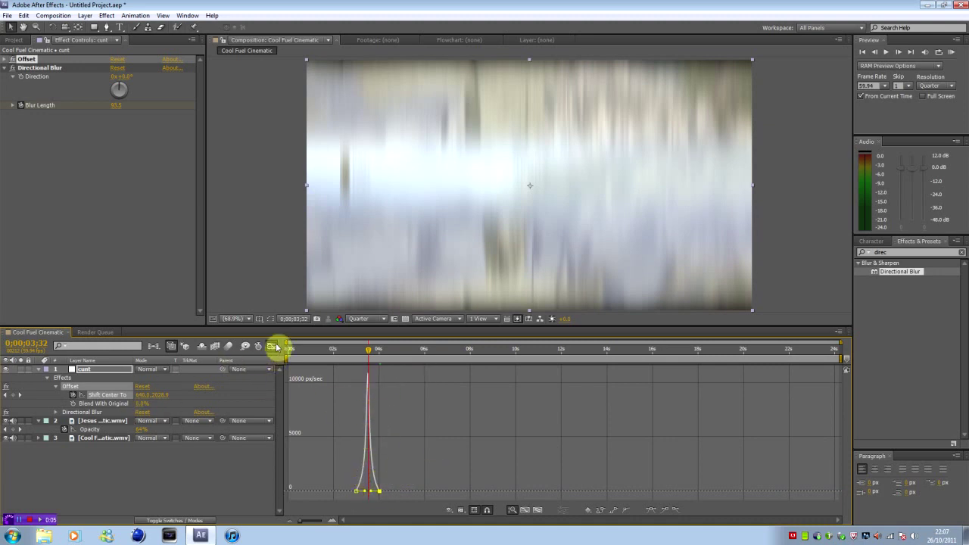
left_click(274, 348)
Preview the eased transition from 0;00;02;51 and scrub to its middle at 0;00;03;29.
left_click(355, 360)
mouse_move(356, 360)
left_mouse_down()
mouse_move(367, 361)
mouse_move(354, 359)
left_mouse_up()
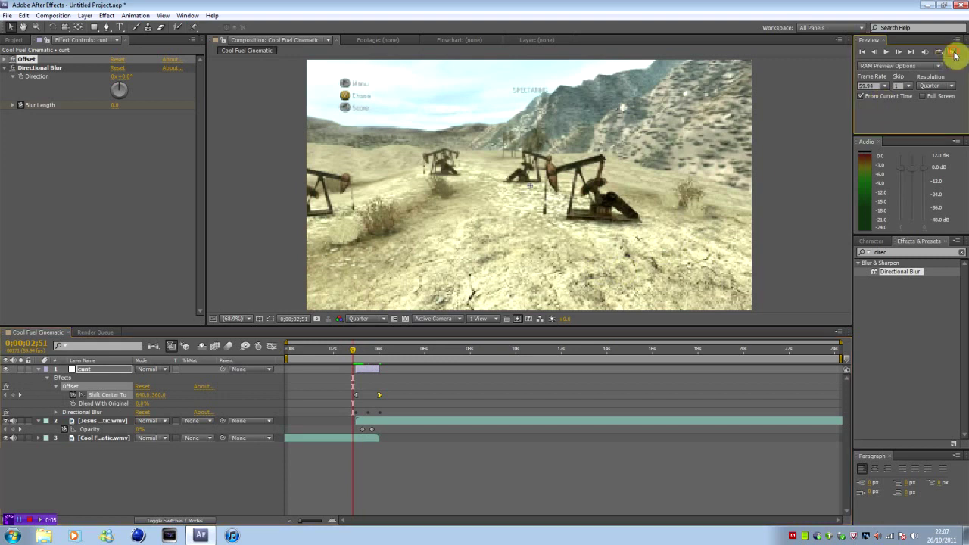
left_click(886, 52)
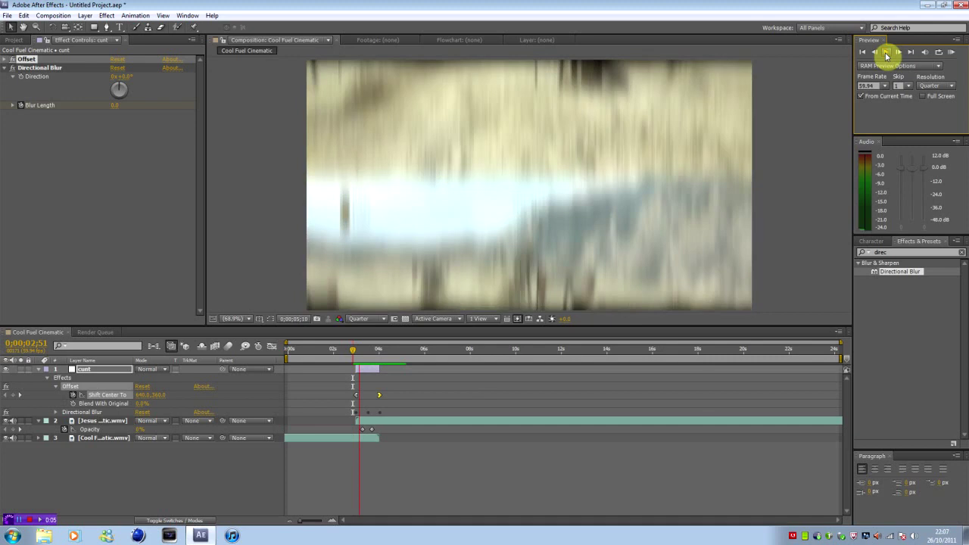
left_click(886, 52)
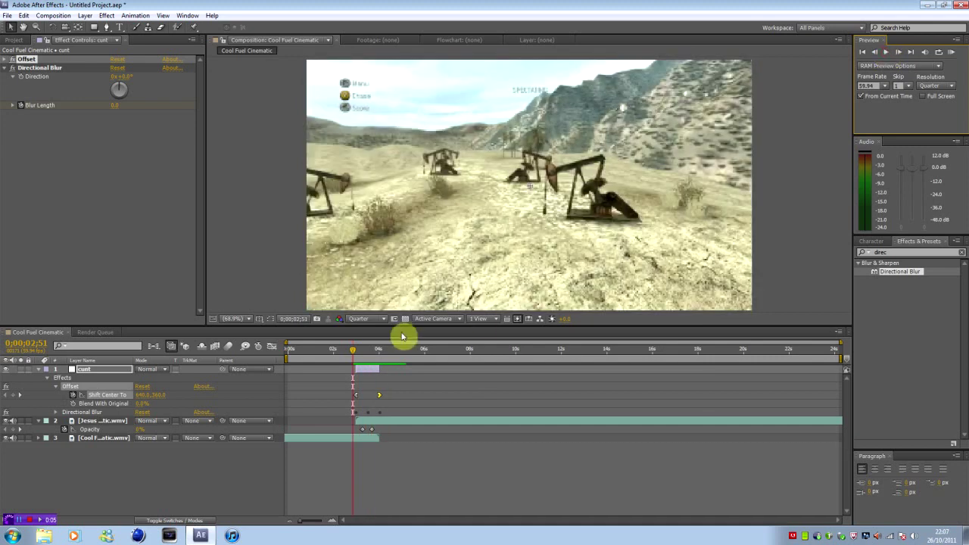
left_click(884, 53)
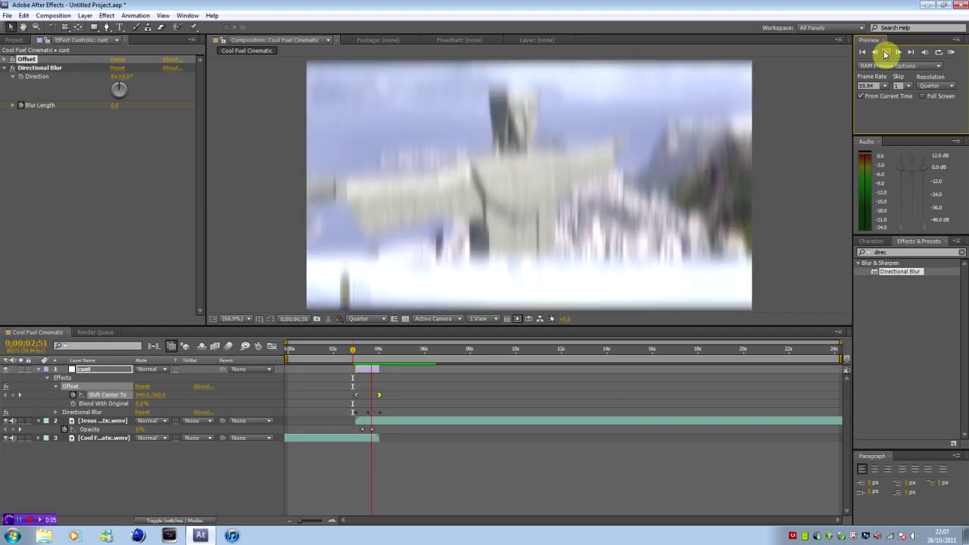
left_click(885, 54)
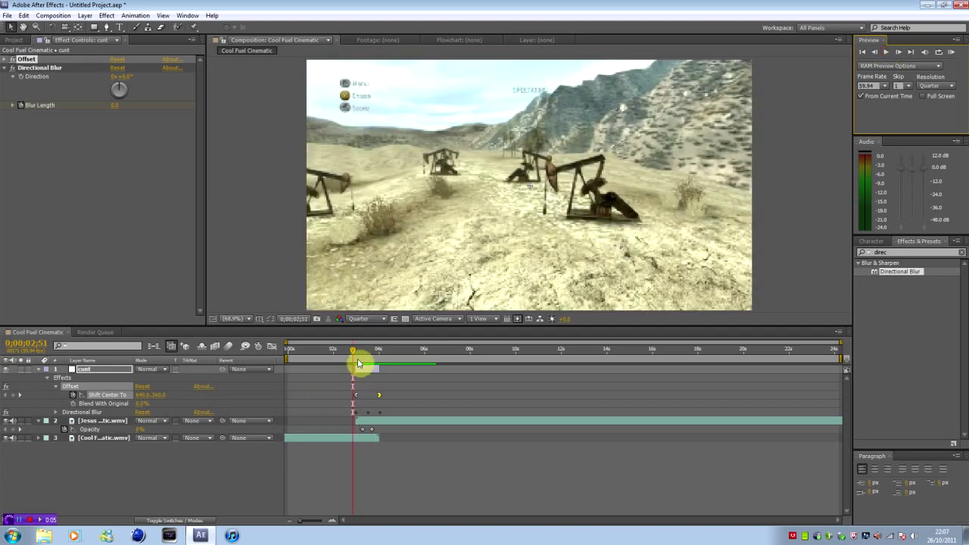
left_click_drag(355, 358, 369, 360)
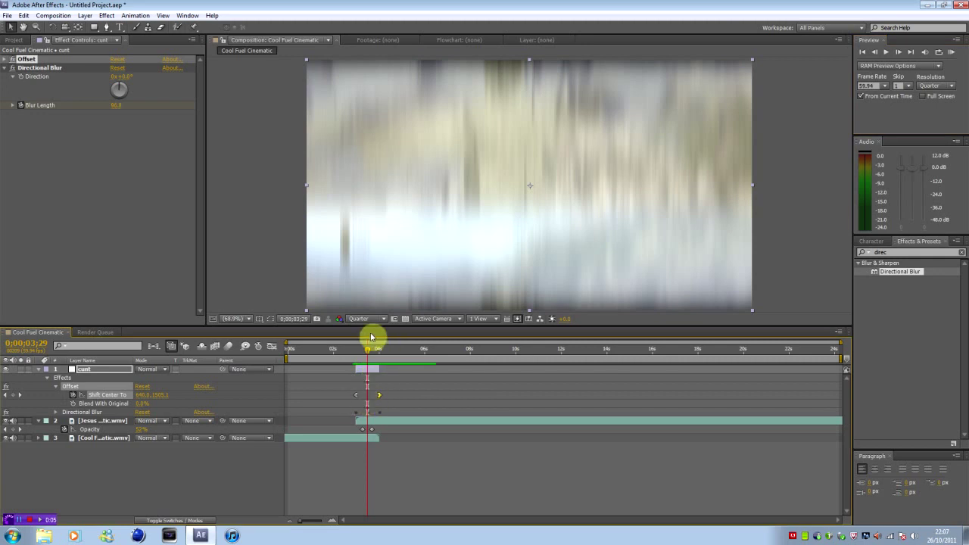
Collapse the second clip's opacity and the Directional Blur settings, and add a Curves effect to the adjustment layer.
left_click(370, 368)
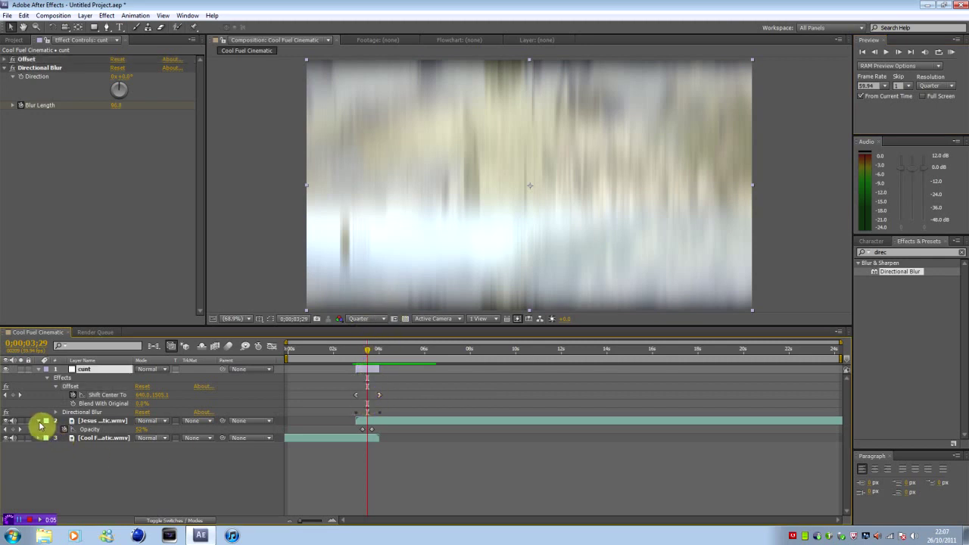
left_click(38, 420)
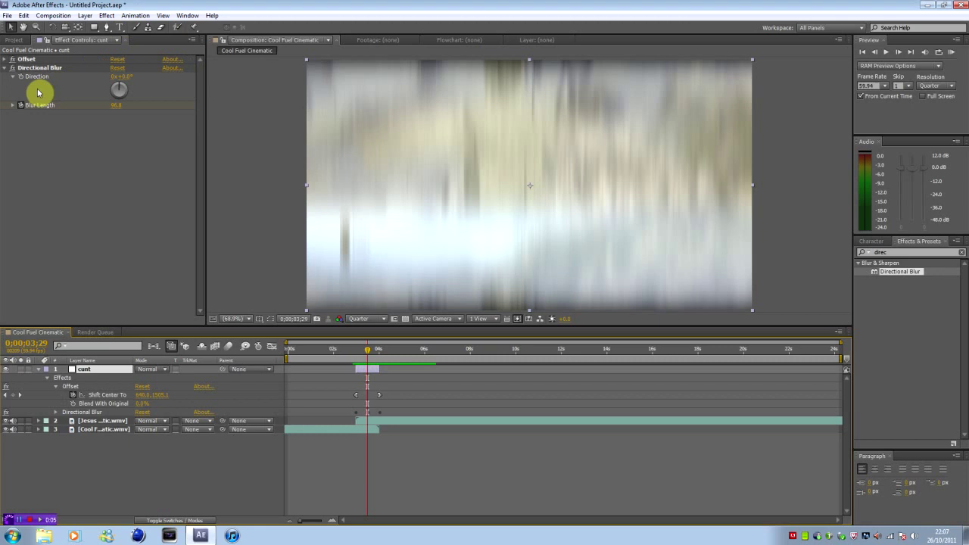
left_click(5, 68)
left_click(101, 16)
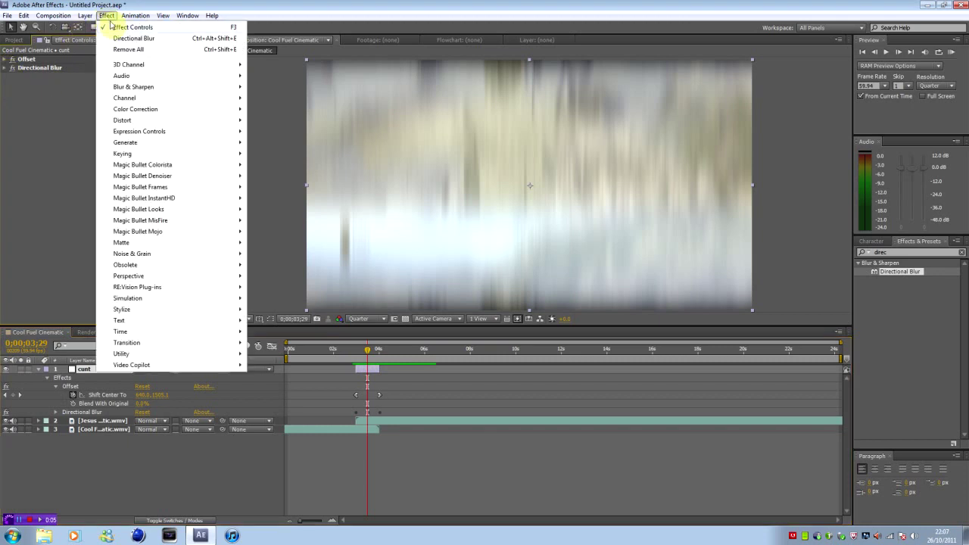
mouse_move(155, 110)
left_click(279, 264)
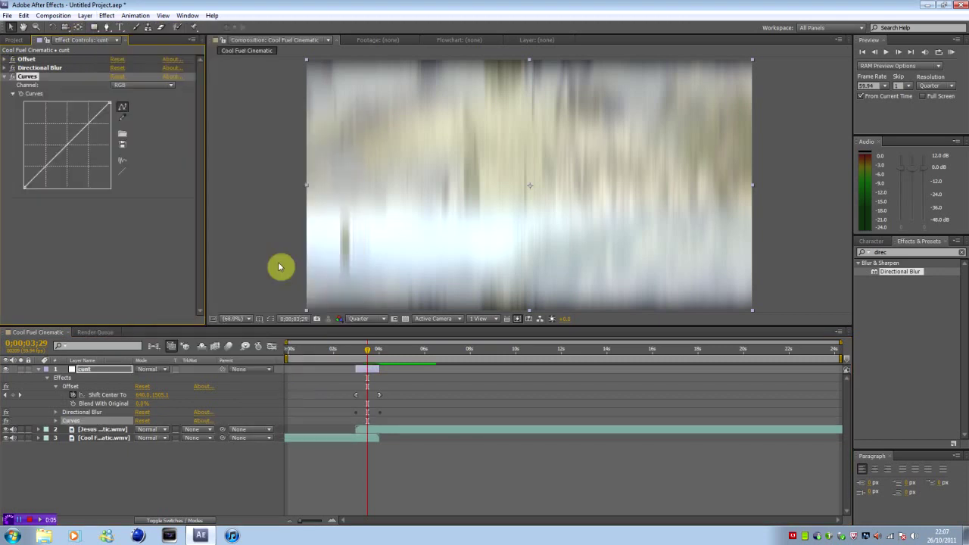
Keyframe the unaltered Curves at both ends of the transition, 0;00;02;59 and 0;00;04;01, leaving only the Curves properties expanded.
mouse_move(359, 353)
left_mouse_down()
mouse_move(363, 363)
mouse_move(356, 360)
left_mouse_up()
left_click(21, 94)
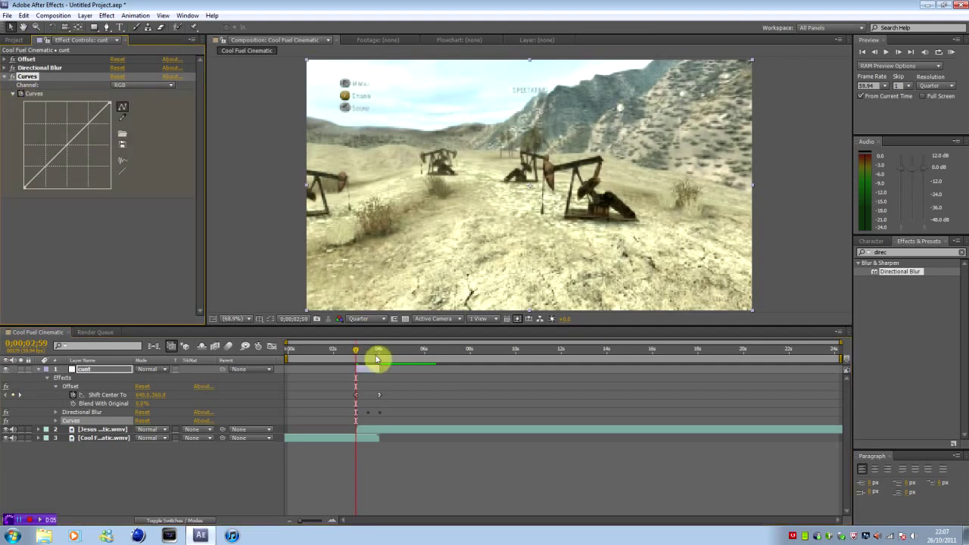
left_click(379, 362)
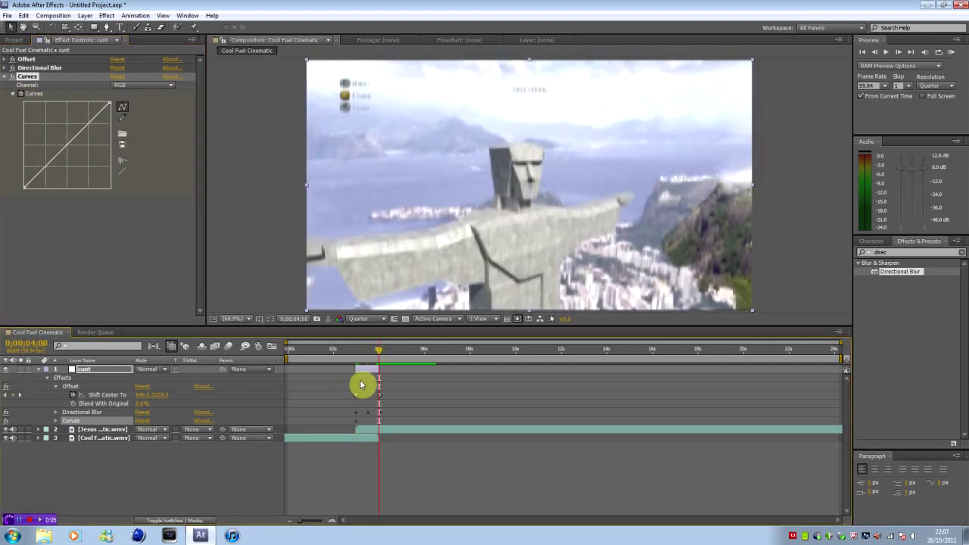
left_click(897, 52)
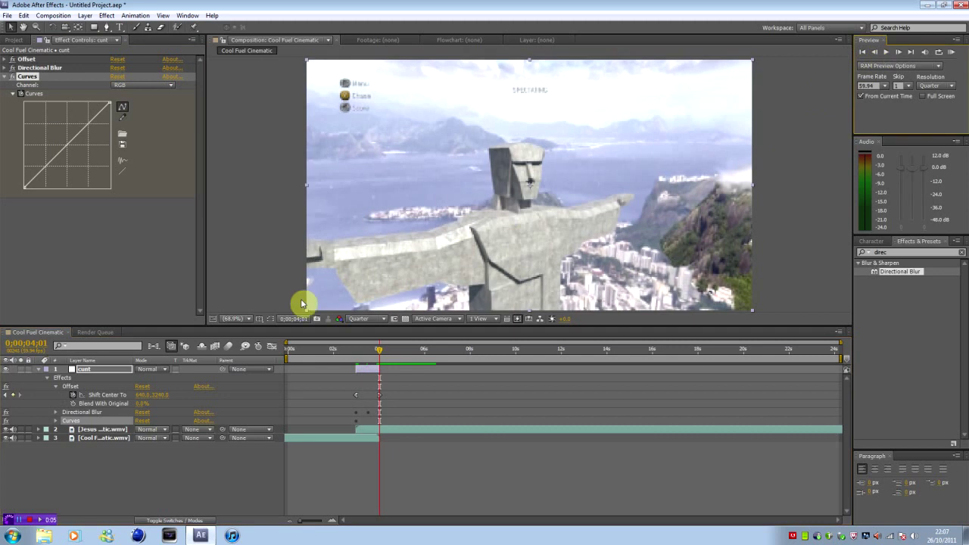
left_click(56, 422)
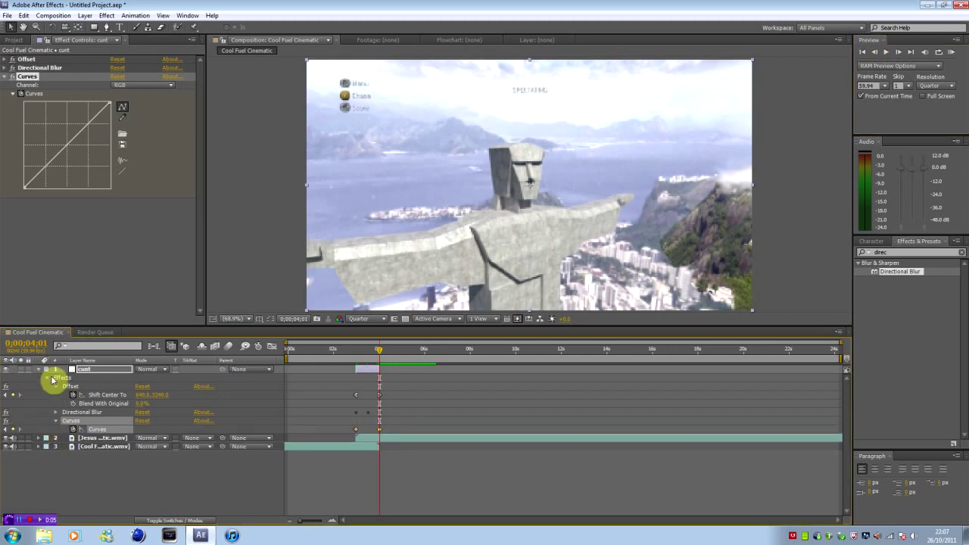
left_click(55, 390)
Shape the RGB curve into a contrast-boosting S-curve at the middle of the transition, 0;00;03;30.
left_click_drag(367, 366, 369, 363)
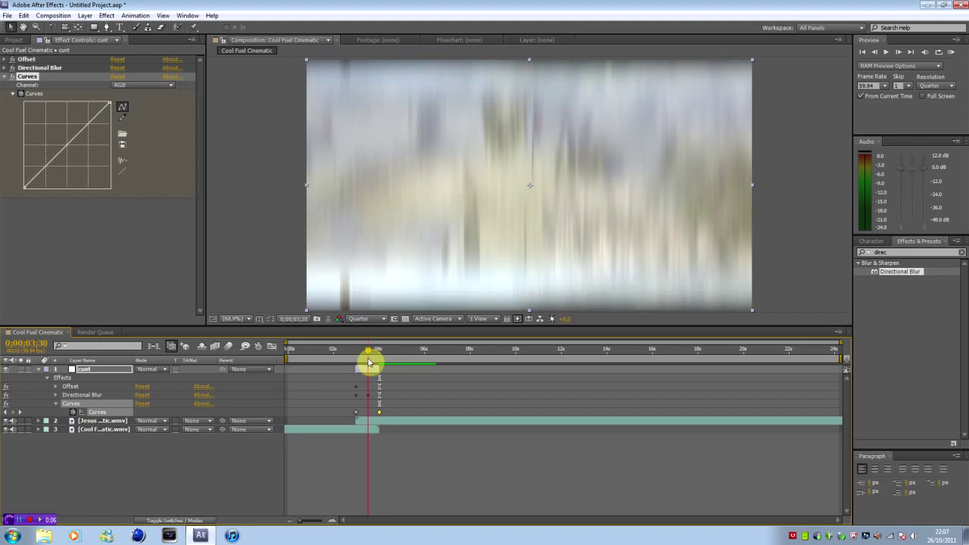
left_click(122, 107)
left_click_drag(88, 121, 87, 118)
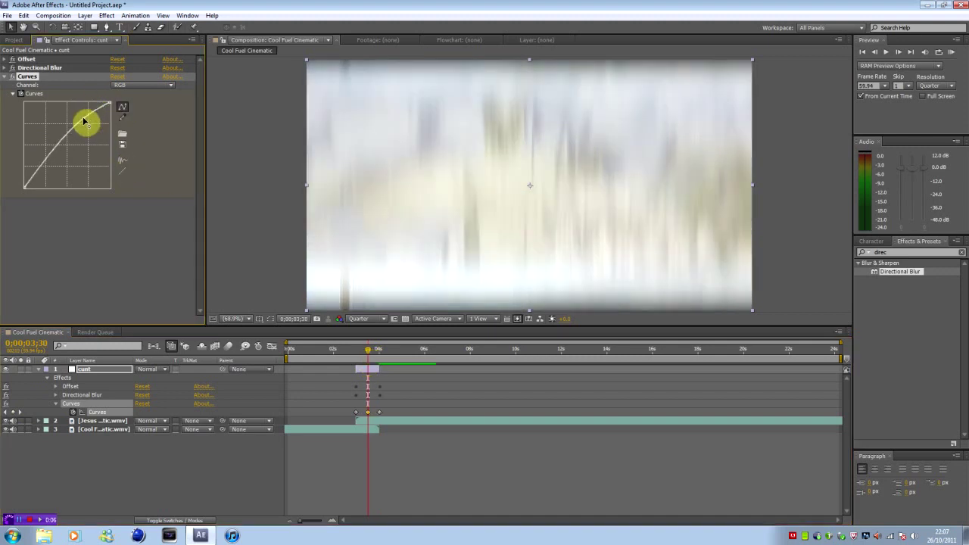
left_click_drag(45, 166, 50, 174)
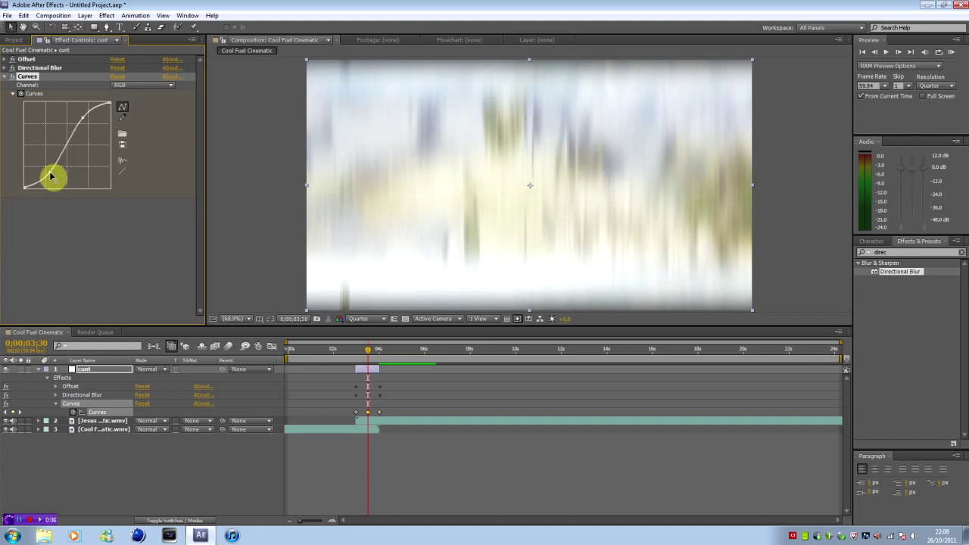
Raise the Red channel's highlights and boost the Blue channel in the mid-transition Curves, and collapse the Curves settings.
left_click(132, 85)
left_click(129, 103)
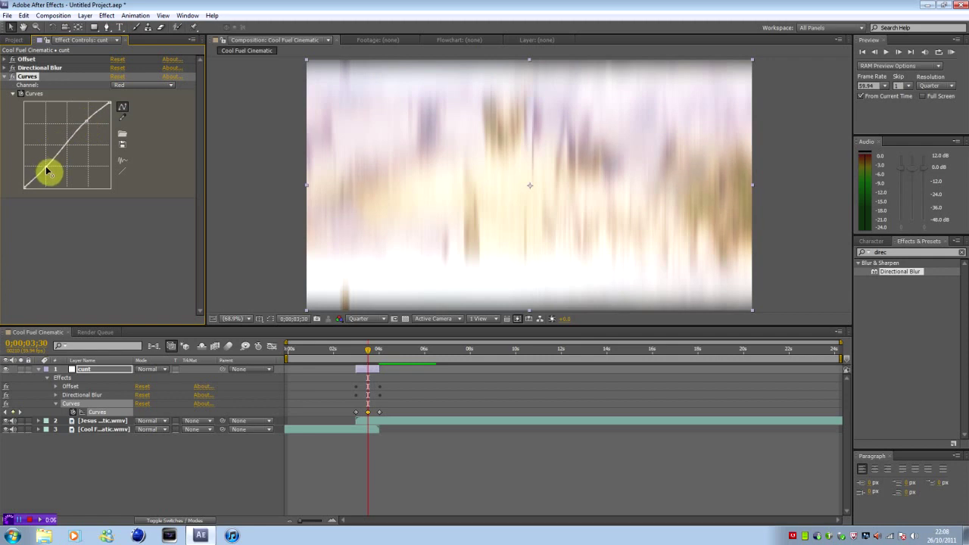
left_click(155, 85)
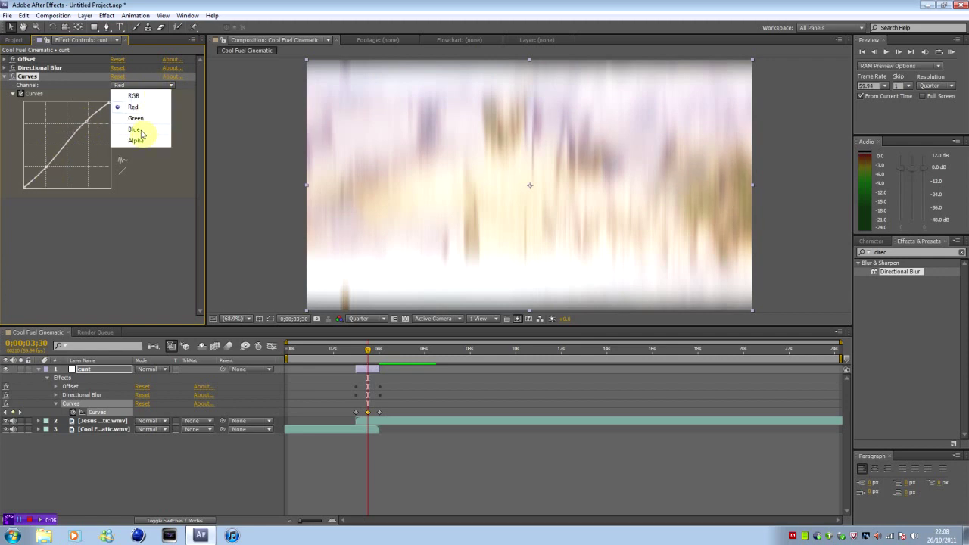
left_click(137, 130)
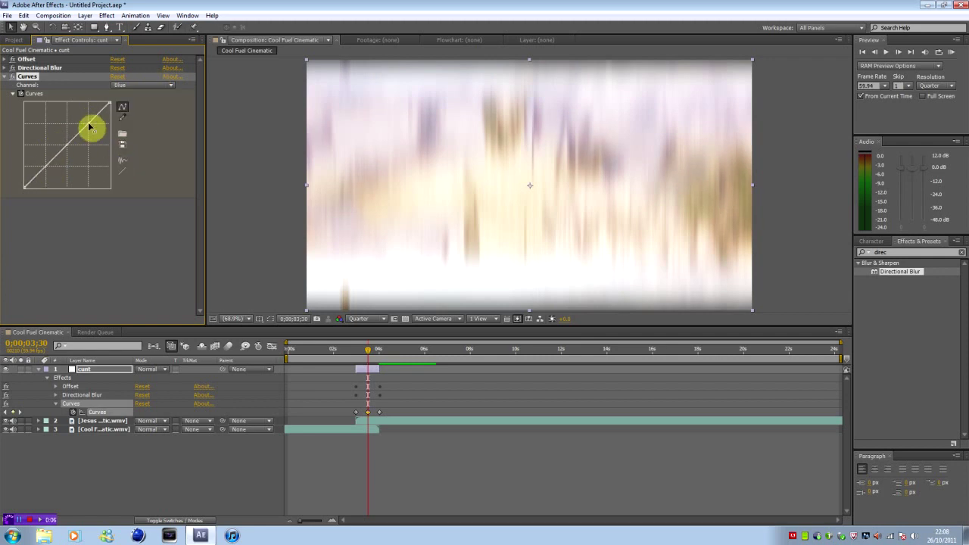
left_click(51, 153)
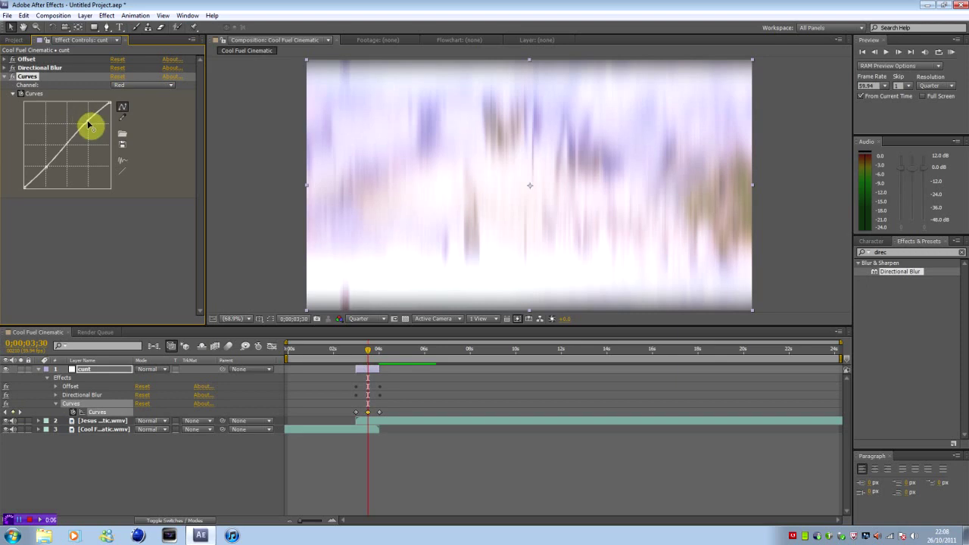
left_click(4, 77)
left_click(5, 77)
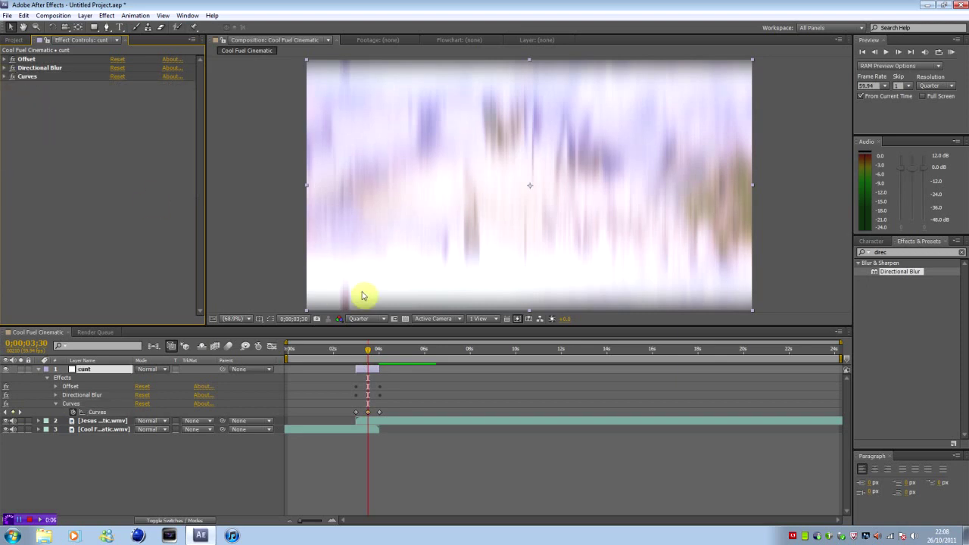
RAM preview the finished transition from 0;00;02;05 and scrub through it to 0;00;04;12.
left_click_drag(359, 365, 335, 360)
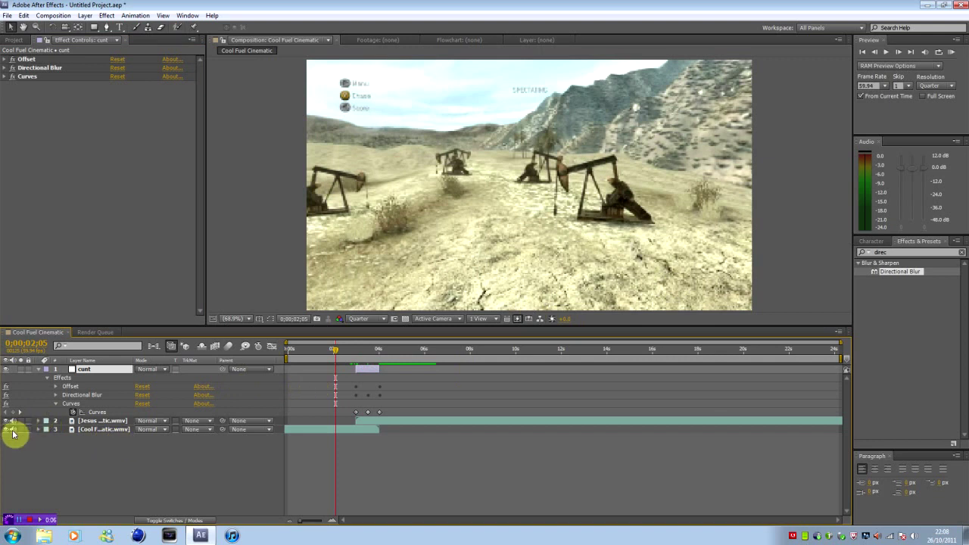
left_click(952, 53)
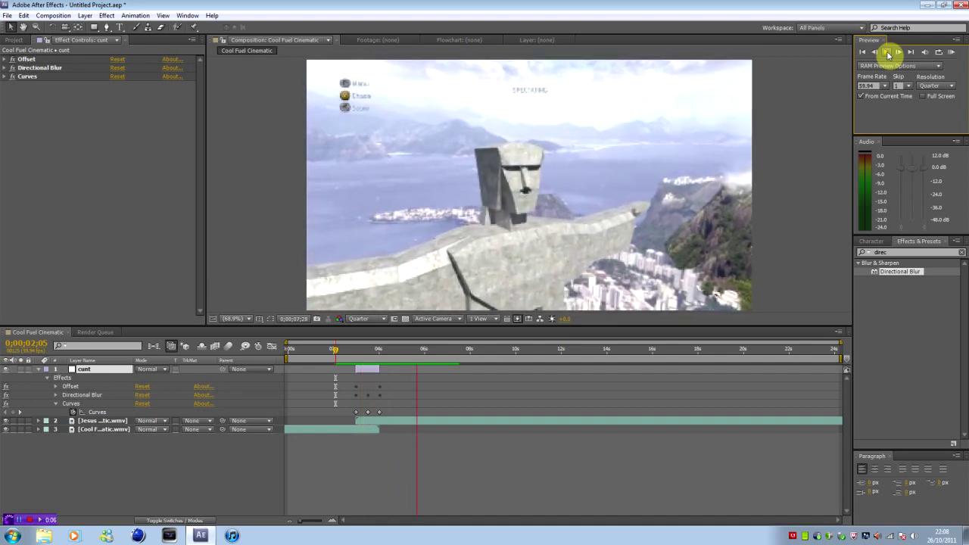
left_click(888, 53)
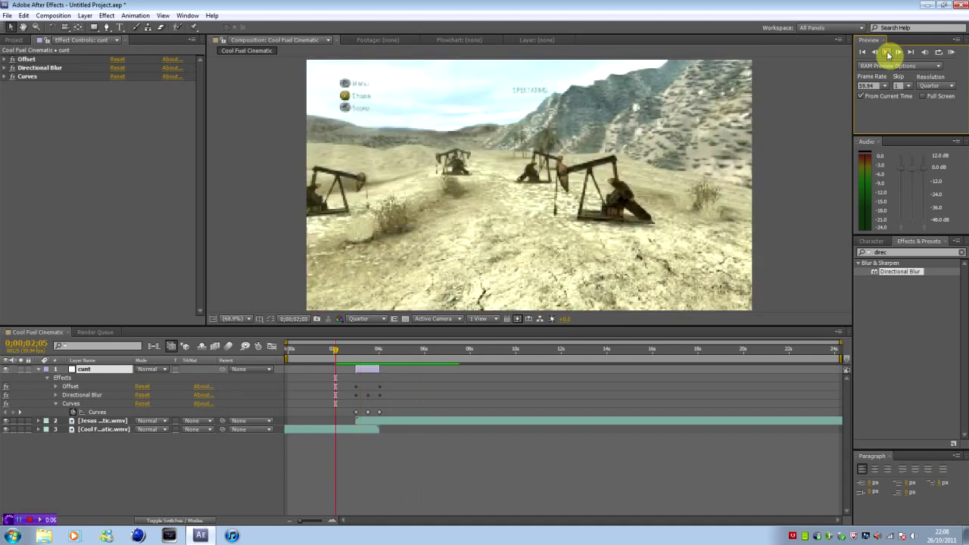
left_click(951, 52)
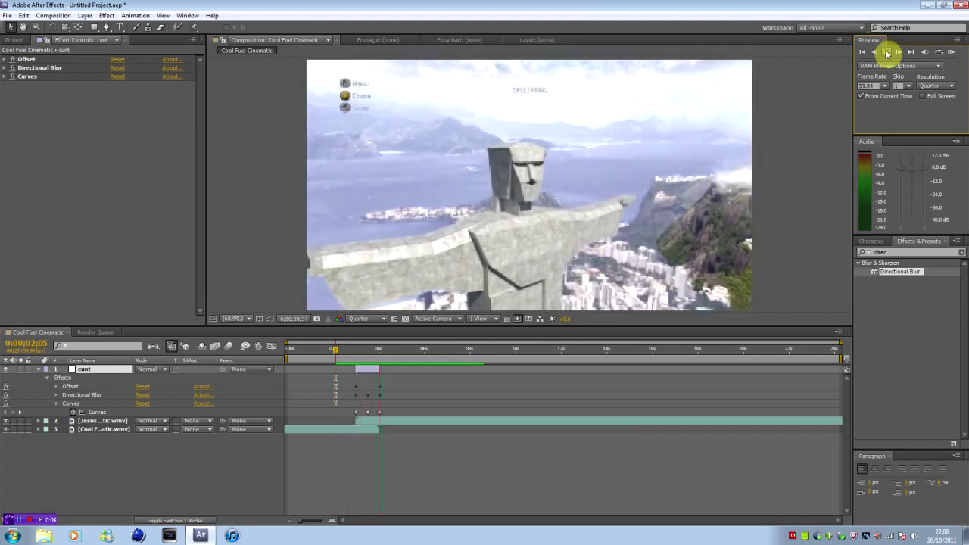
left_click(886, 52)
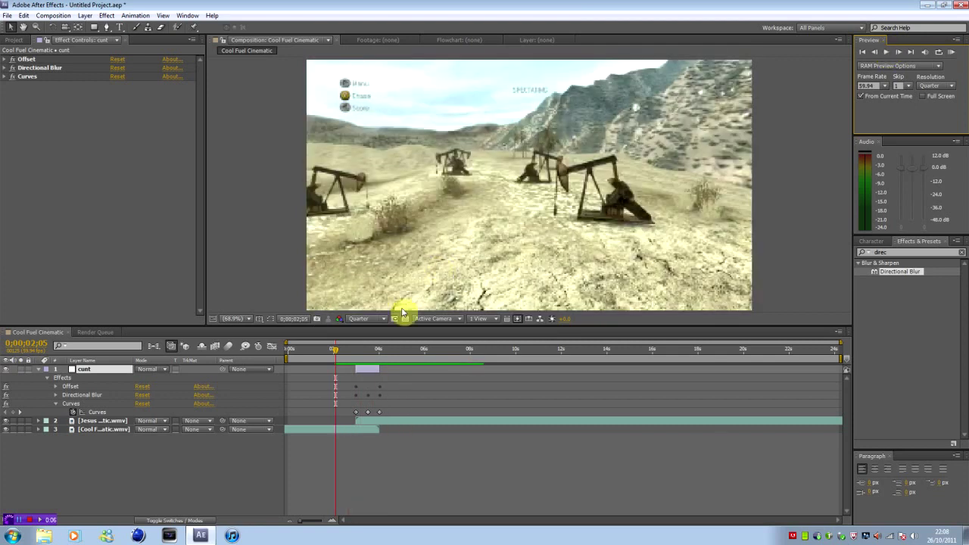
left_click_drag(350, 358, 374, 361)
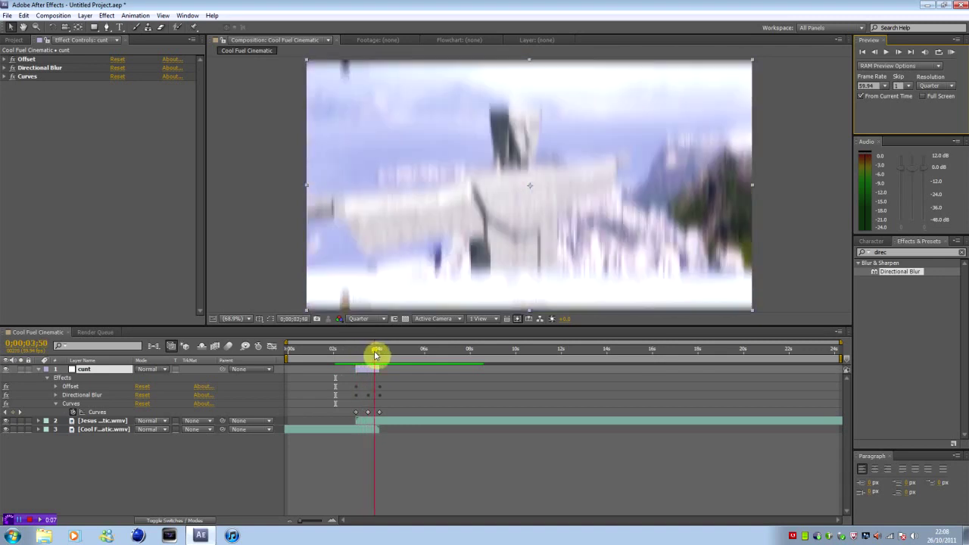
left_click_drag(374, 353, 384, 324)
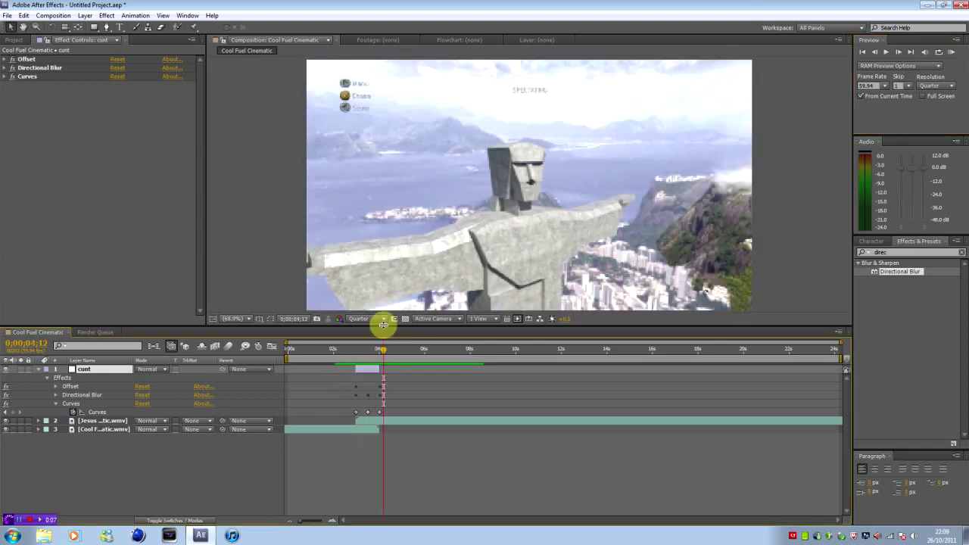